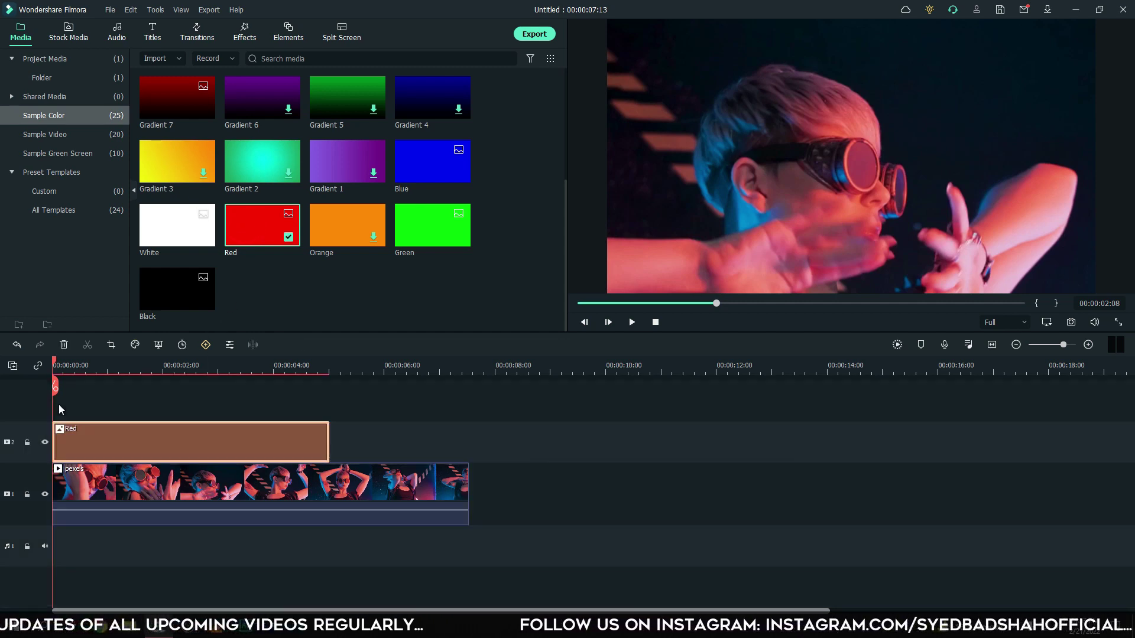
# Step: Extend the Red clip on track 2 to the end of the pexels video and set its blending mode to Darken
pyautogui.moveTo(328, 441); pyautogui.dragTo(466, 432)
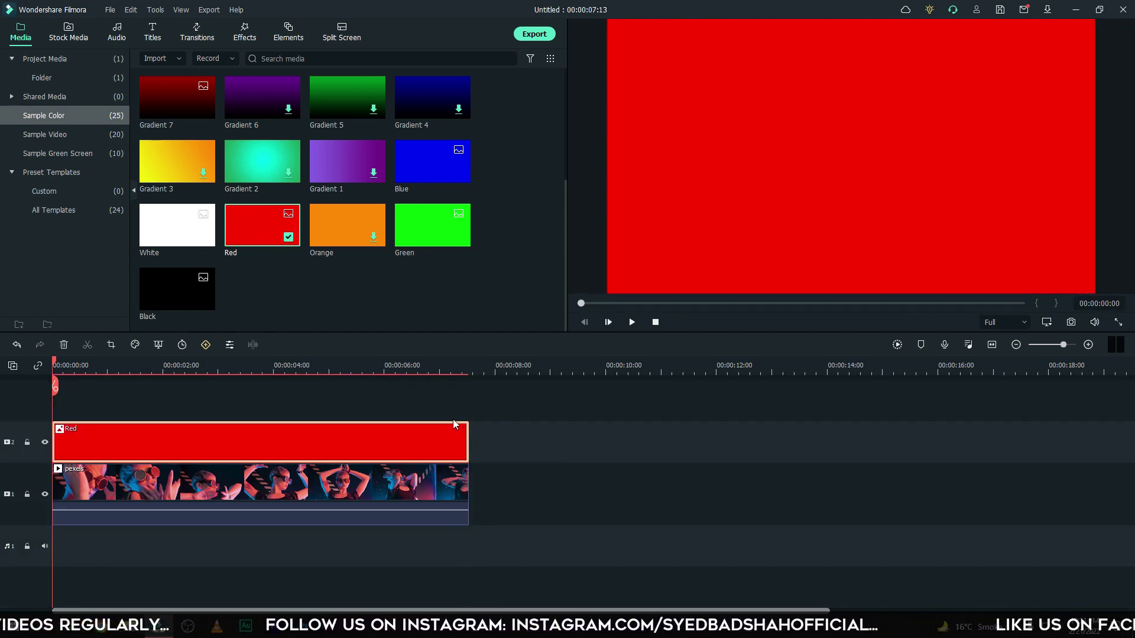
pyautogui.click(180, 367)
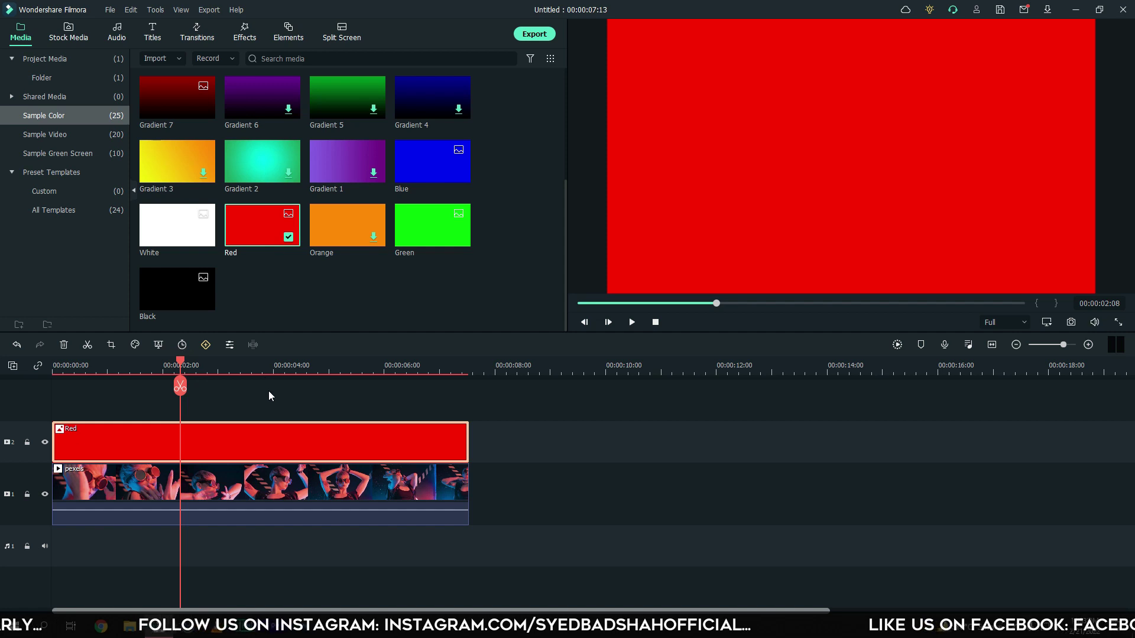
pyautogui.doubleClick(250, 431)
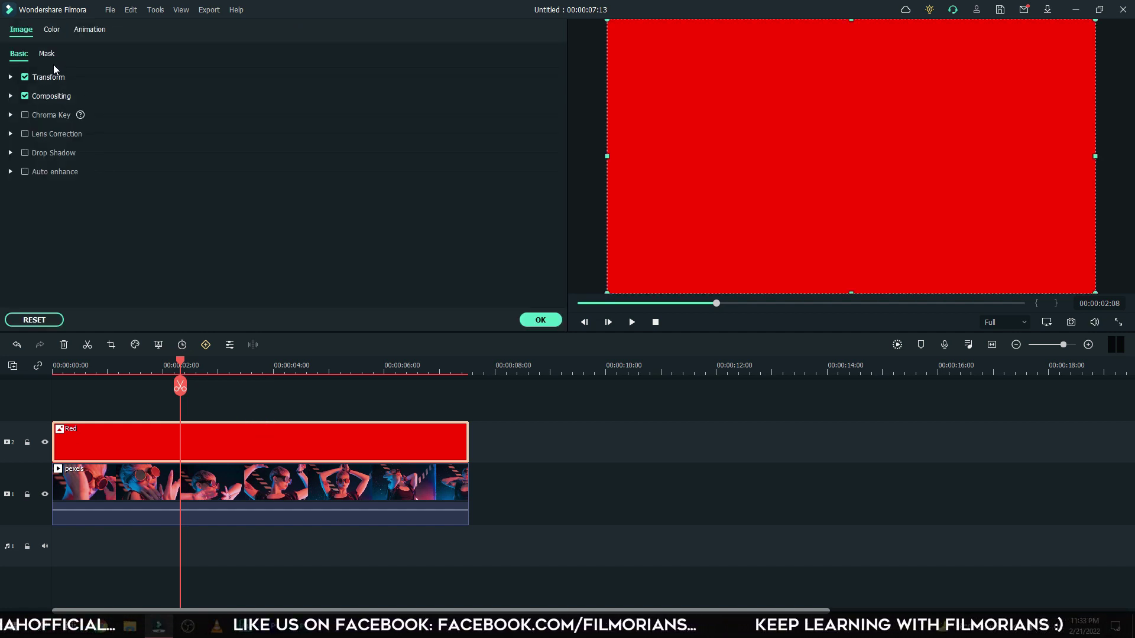
pyautogui.click(11, 96)
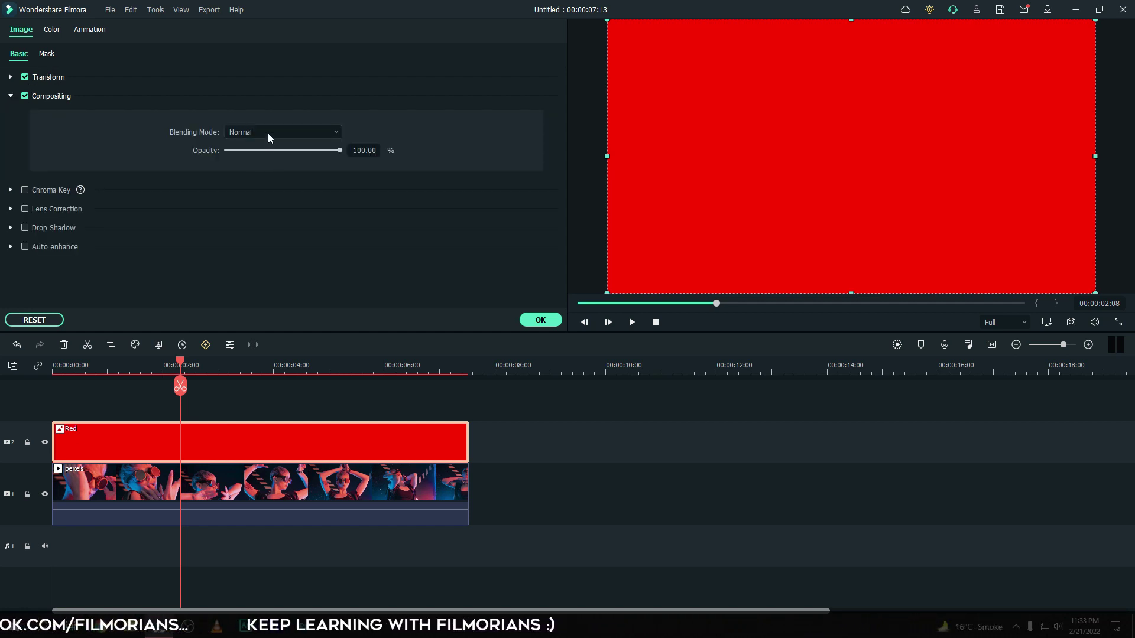
pyautogui.click(240, 131)
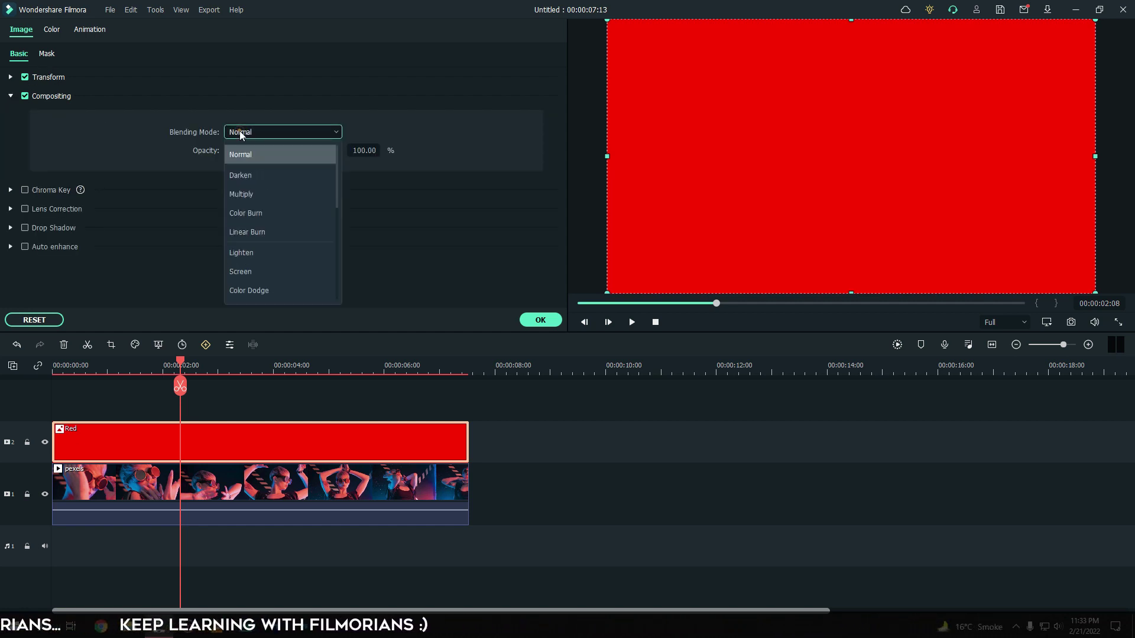
pyautogui.click(253, 173)
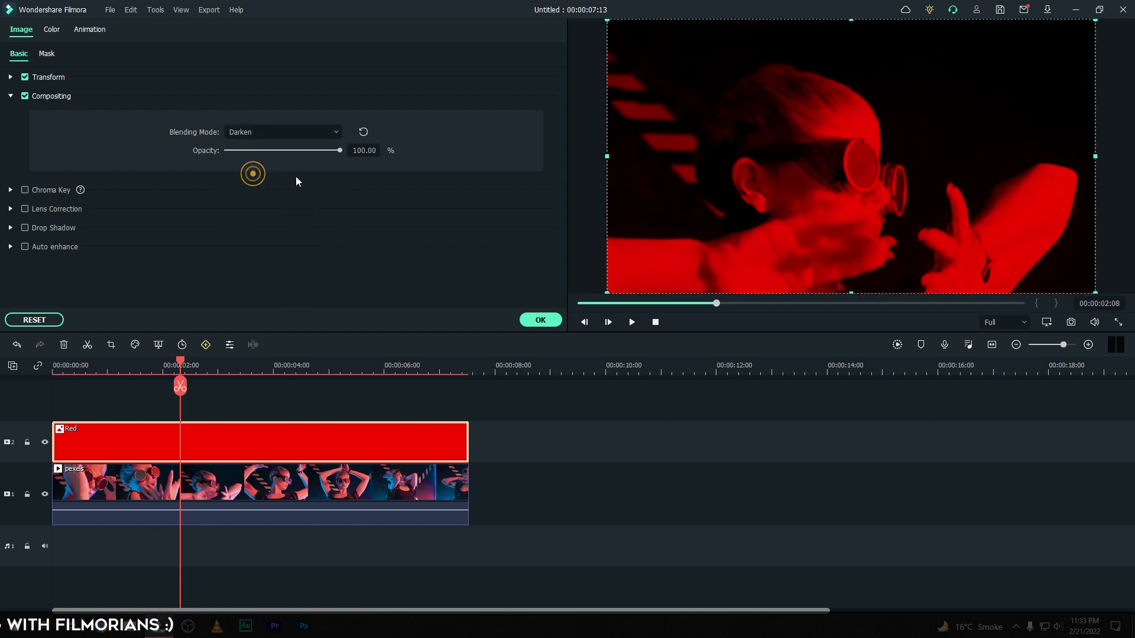
pyautogui.click(541, 321)
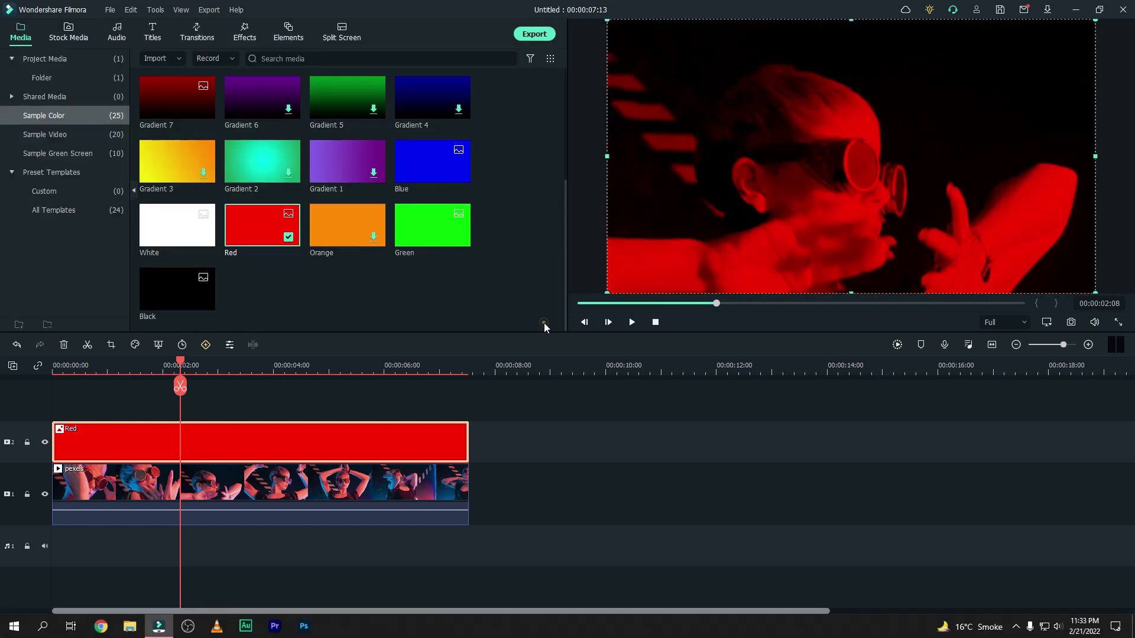
# Step: Export the red-tinted video as an MP4 named Red and dismiss the export window
pyautogui.click(534, 33)
pyautogui.click(757, 451)
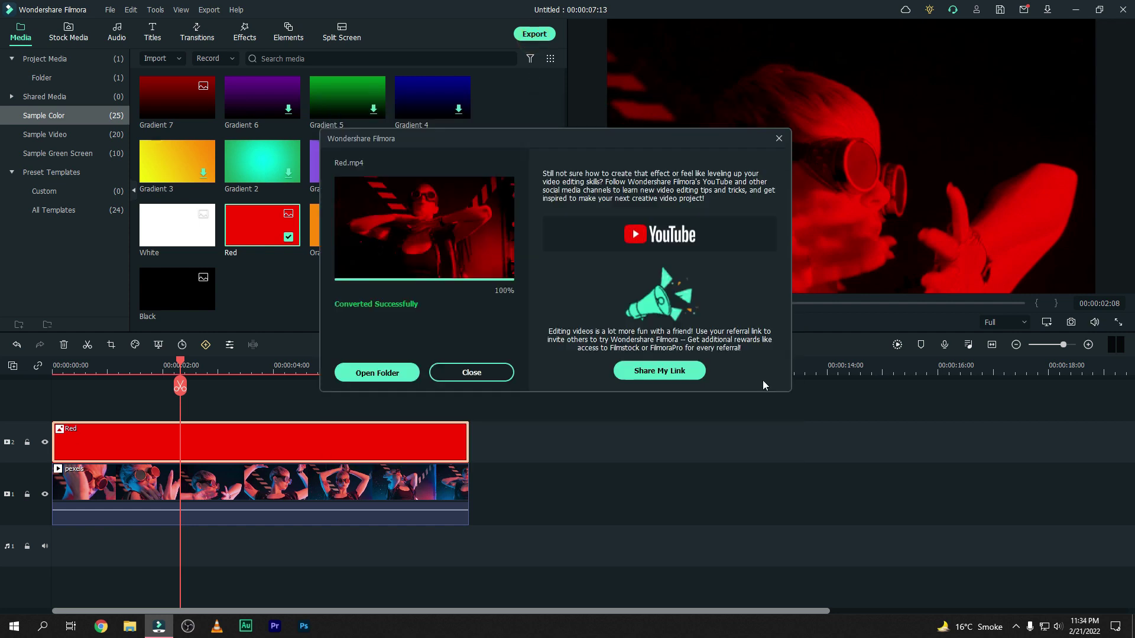
pyautogui.click(449, 373)
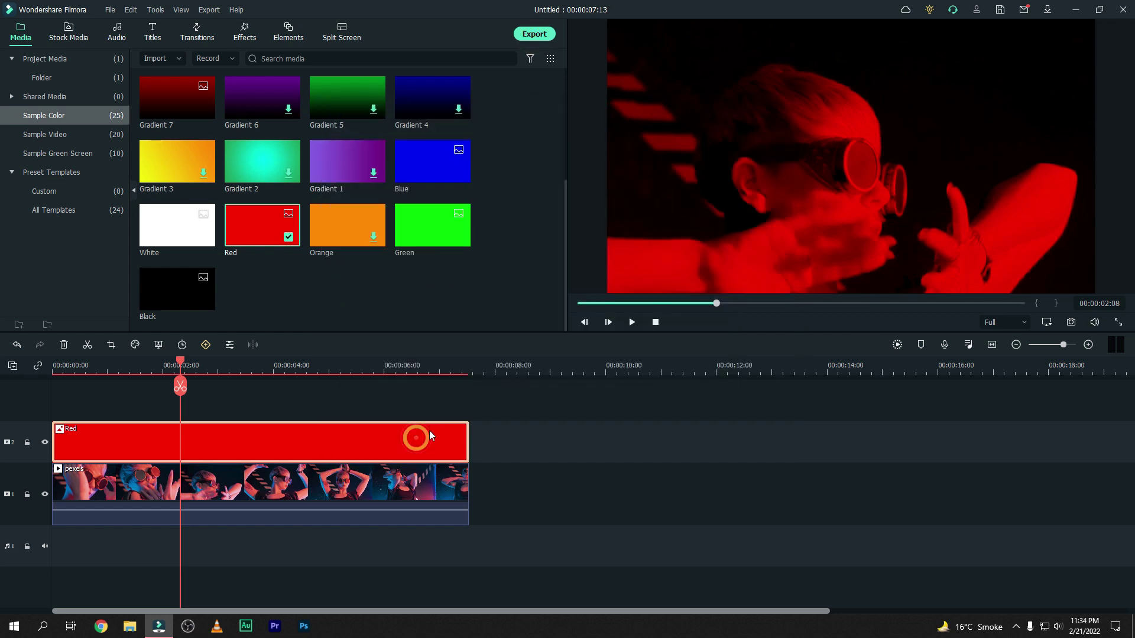
# Step: Replace the Red clip on track 2 with the Green sample color, stretched to the length of the pexels video
pyautogui.press('Delete')
pyautogui.moveTo(412, 242); pyautogui.dragTo(65, 438)
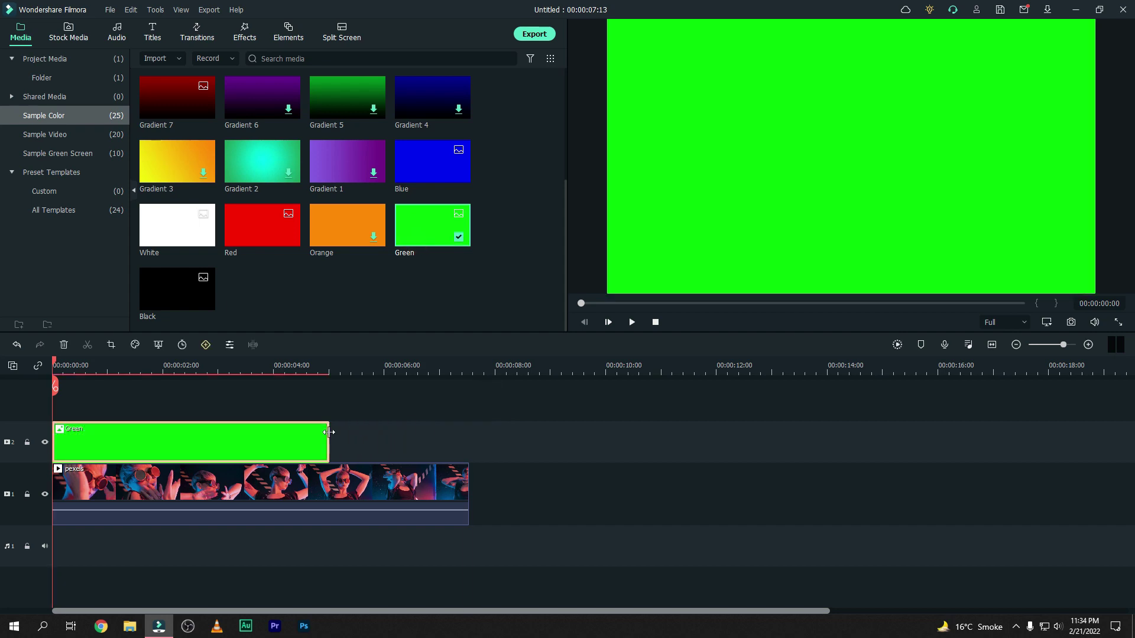
pyautogui.moveTo(329, 432); pyautogui.dragTo(468, 433)
# Step: Set the Green clip's blending mode to Darken and apply it
pyautogui.doubleClick(305, 431)
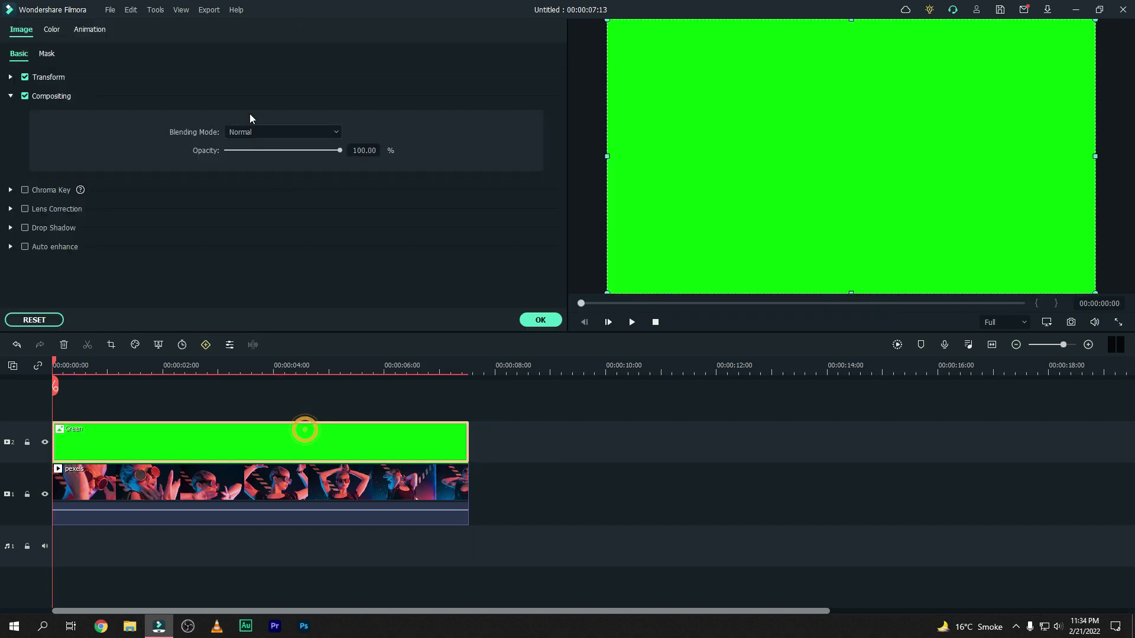
pyautogui.click(252, 134)
pyautogui.click(255, 179)
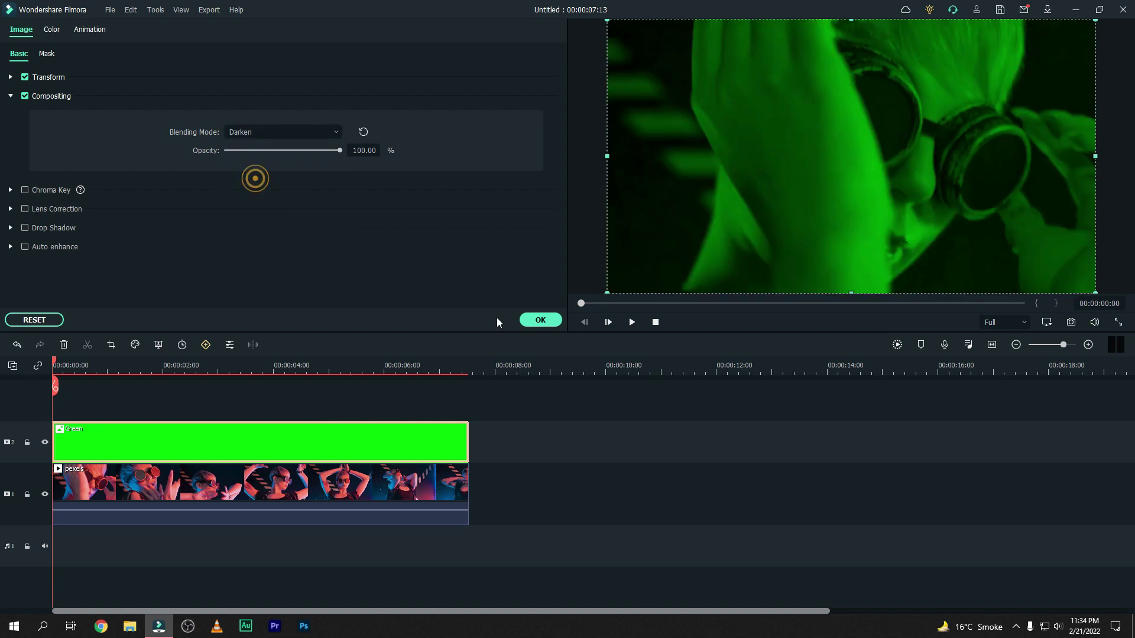
pyautogui.click(540, 320)
# Step: Export the green-tinted video as an MP4 named Green
pyautogui.click(534, 34)
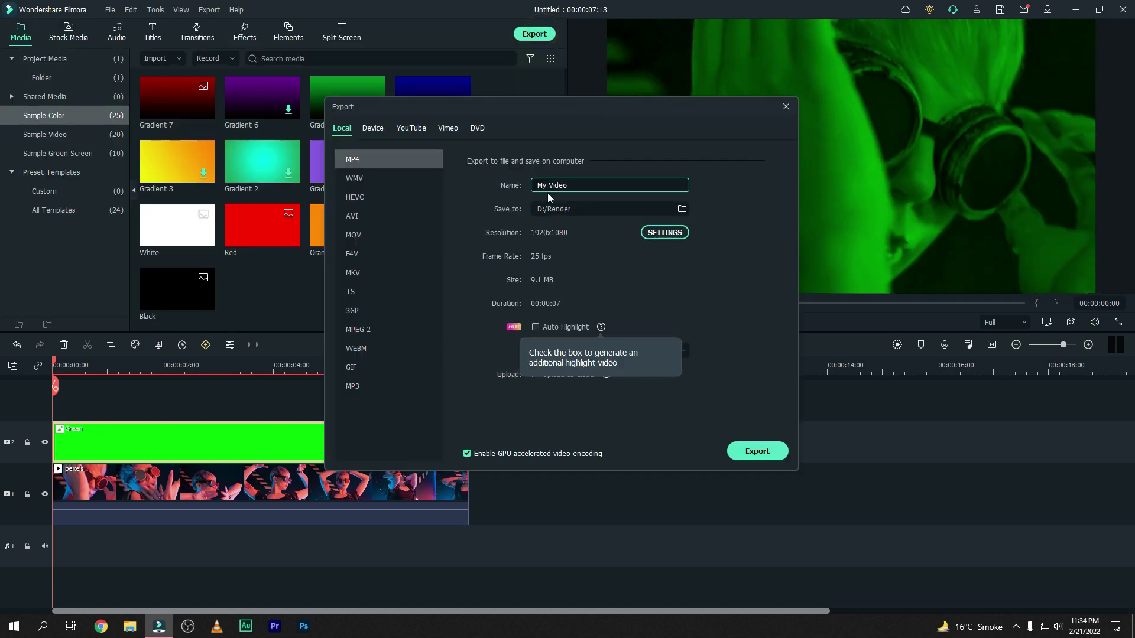
pyautogui.hotkey('ctrl', 'a')
pyautogui.press('BackSpace')
pyautogui.press('Escape')
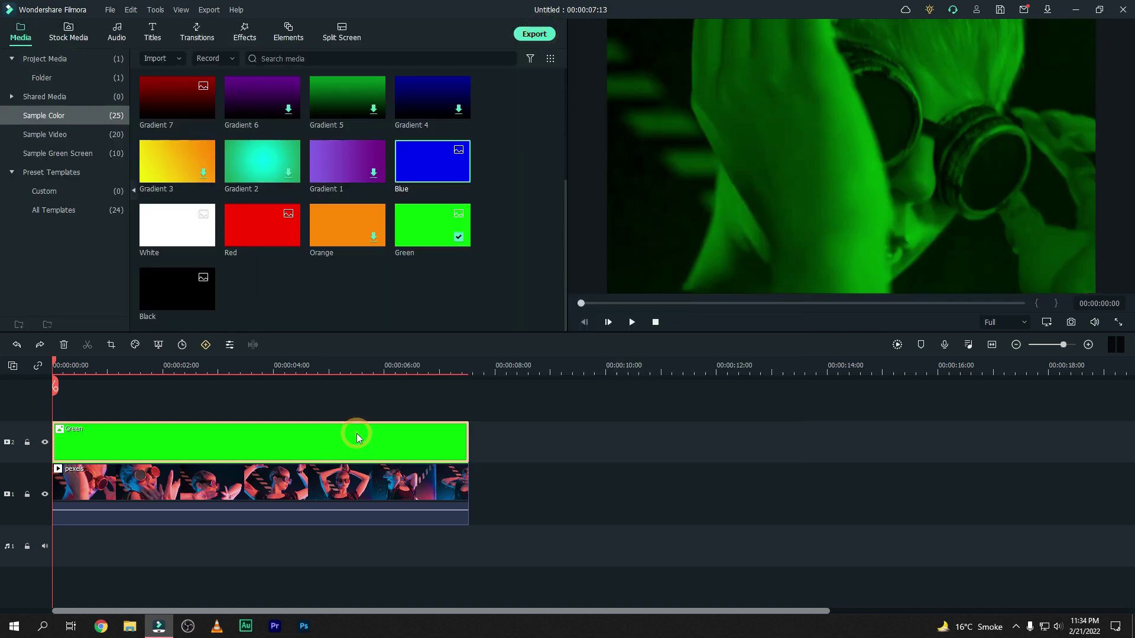
# Step: Replace the Green clip with the Blue sample color at the video's full length and set its blending mode to Darken
pyautogui.press('Delete')
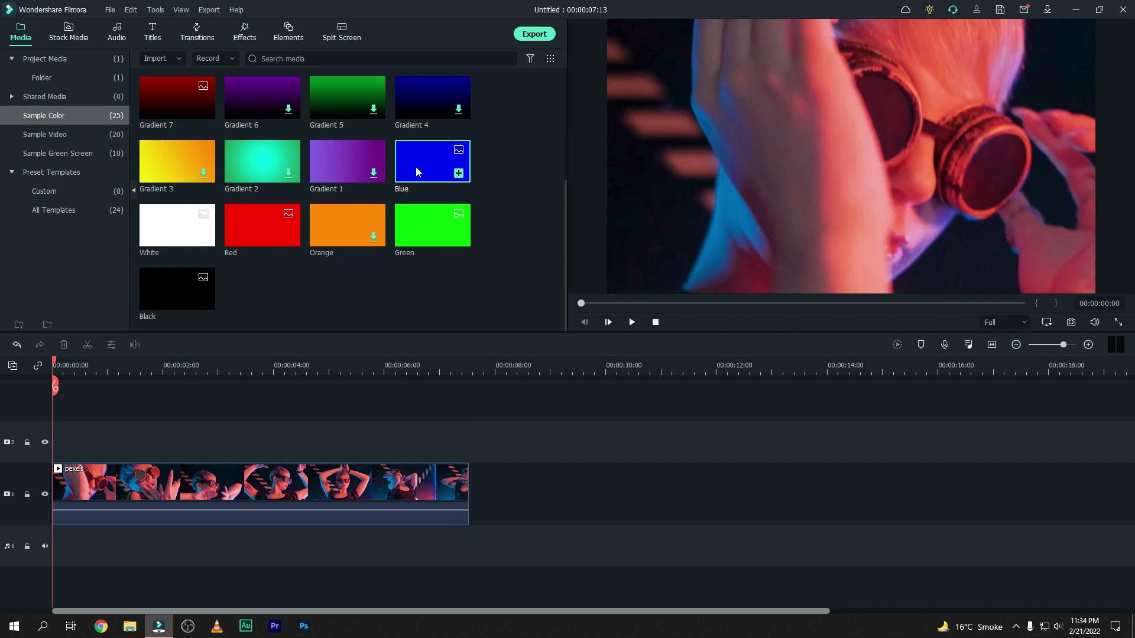
pyautogui.moveTo(416, 167); pyautogui.dragTo(448, 437)
pyautogui.doubleClick(339, 431)
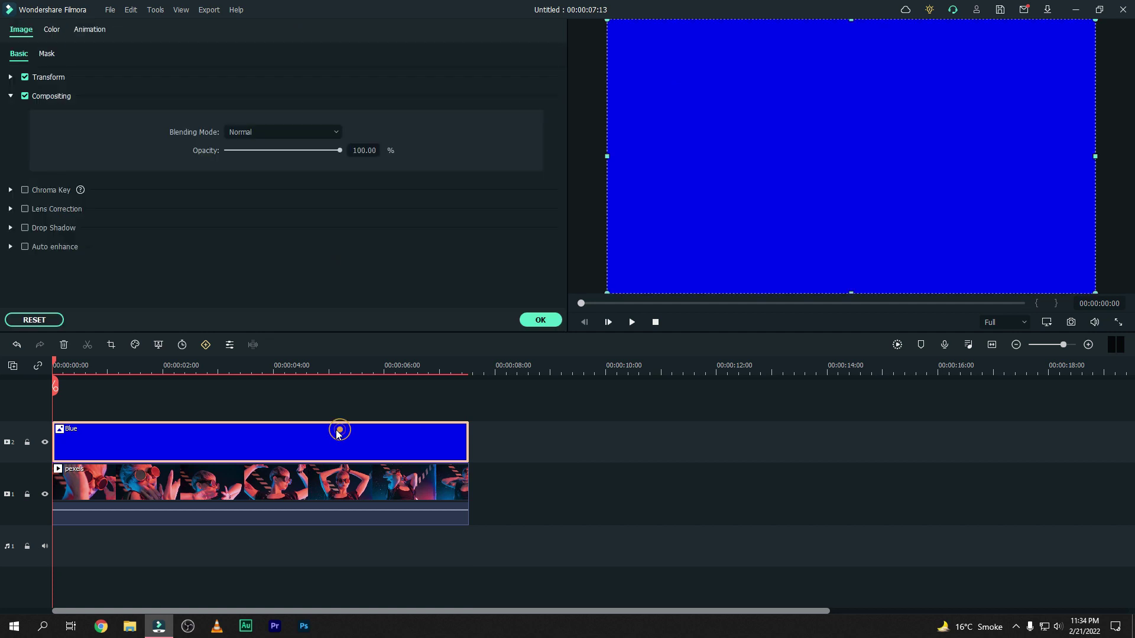
pyautogui.click(264, 132)
pyautogui.click(264, 179)
pyautogui.click(530, 321)
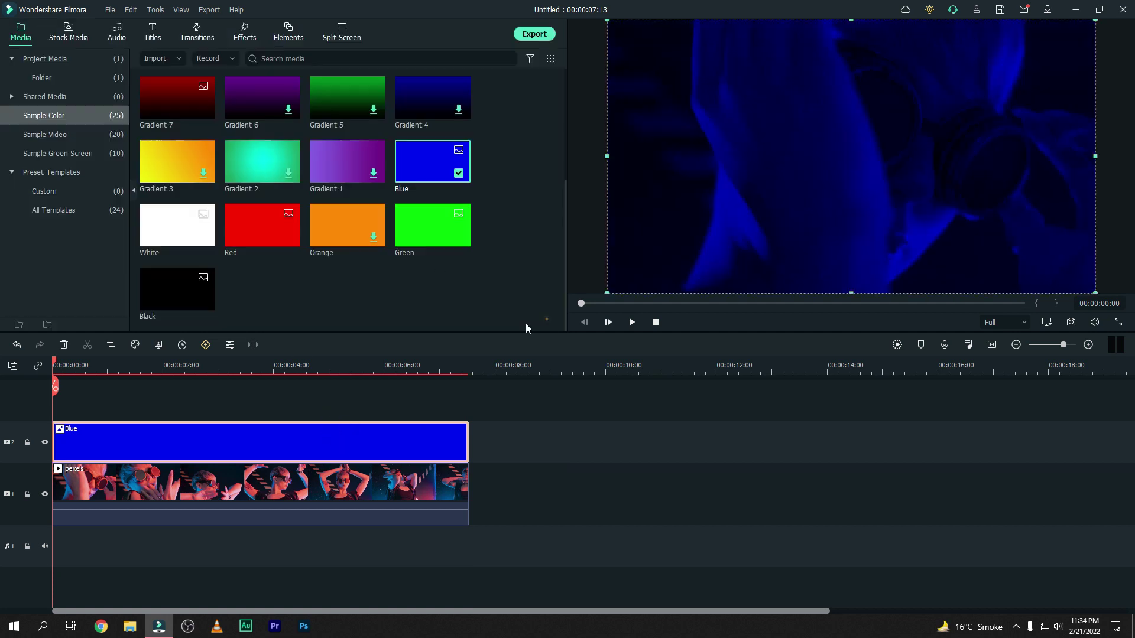
# Step: Export the blue-tinted video as an MP4 named Blue and dismiss the export window
pyautogui.click(534, 33)
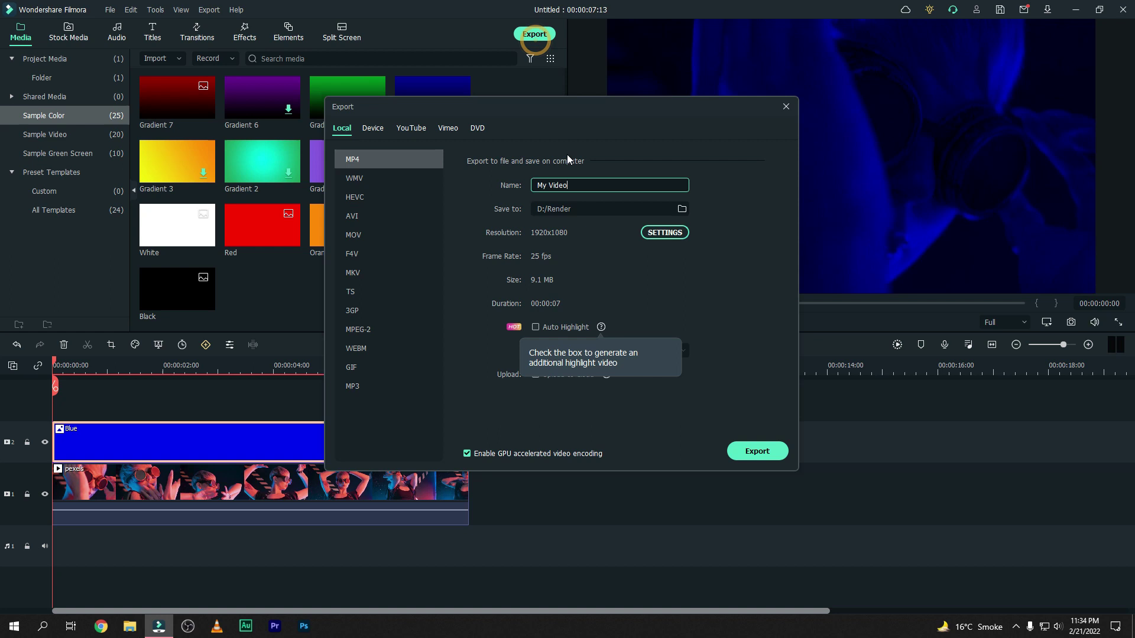
pyautogui.tripleClick(565, 185)
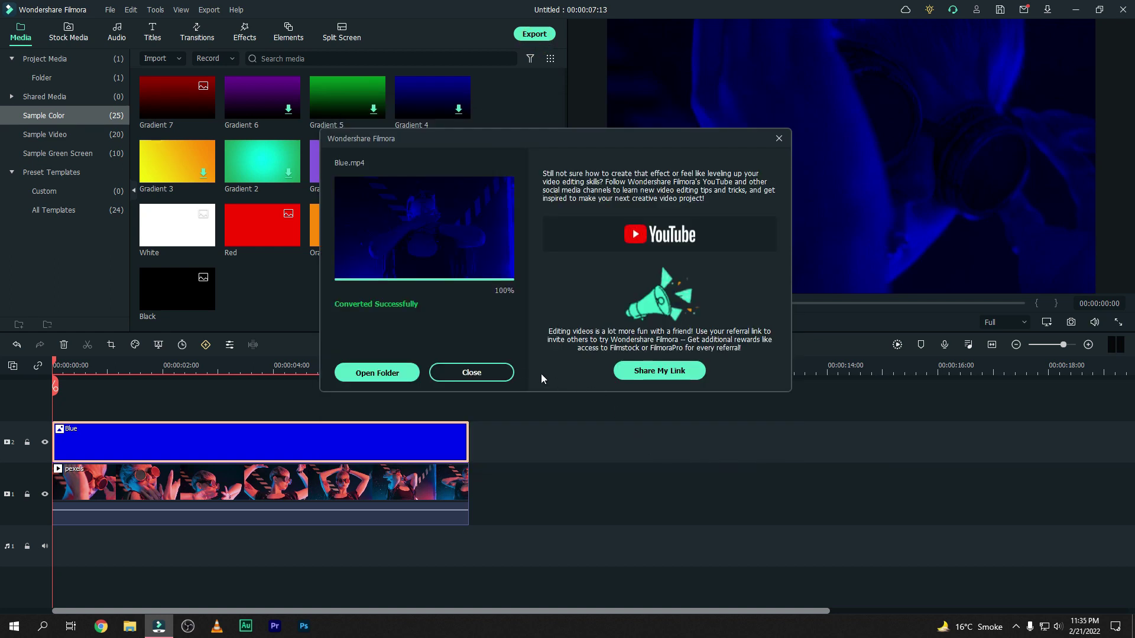
pyautogui.click(467, 374)
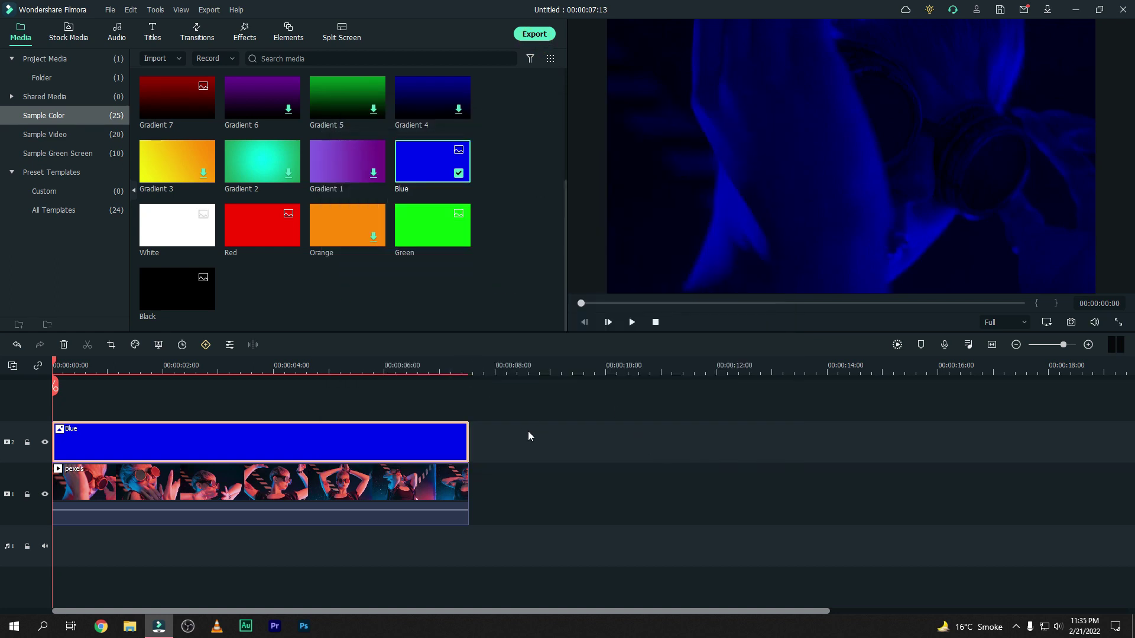
# Step: Delete both clips from the timeline and import the Blue, Green and Red videos from the D: drive's Render folder into the project media
pyautogui.moveTo(509, 431); pyautogui.dragTo(370, 533)
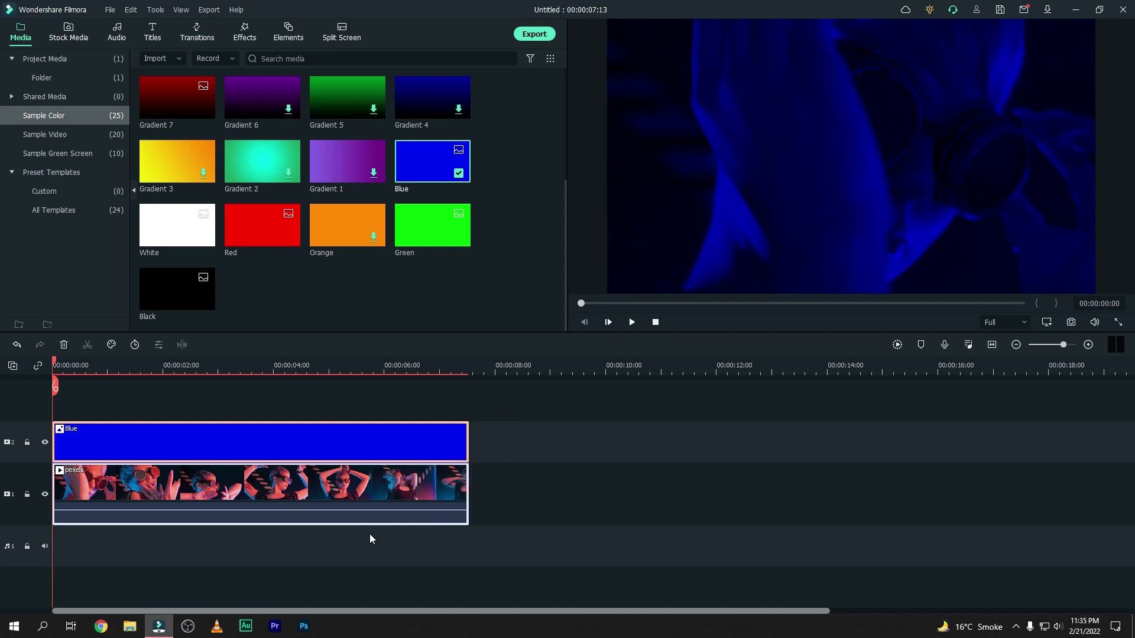
pyautogui.press('Delete')
pyautogui.click(53, 56)
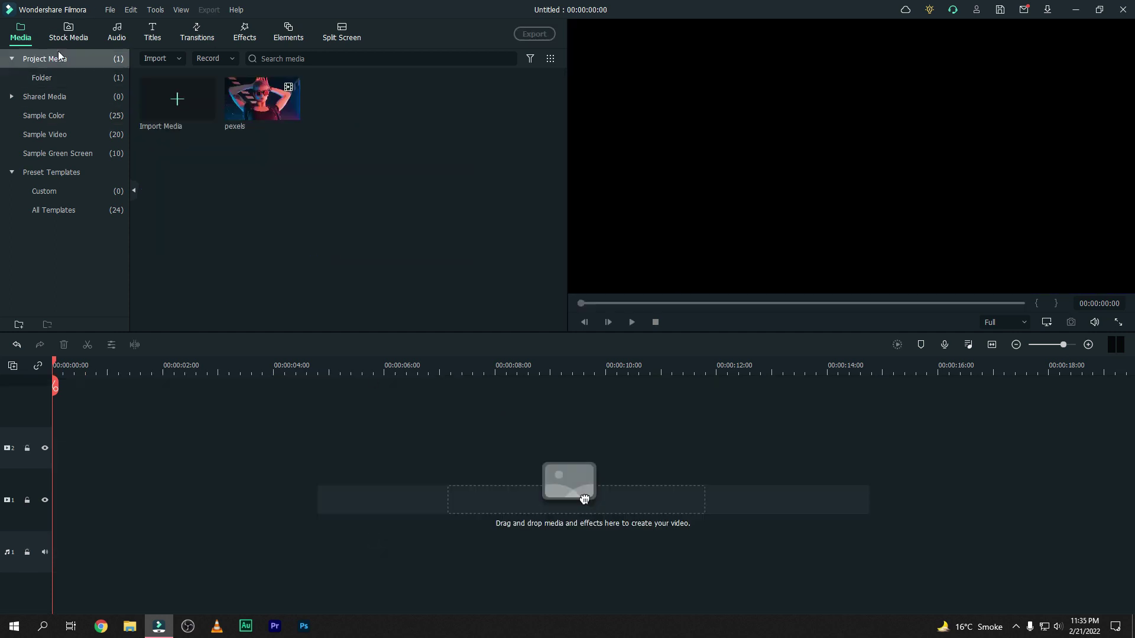
pyautogui.doubleClick(295, 237)
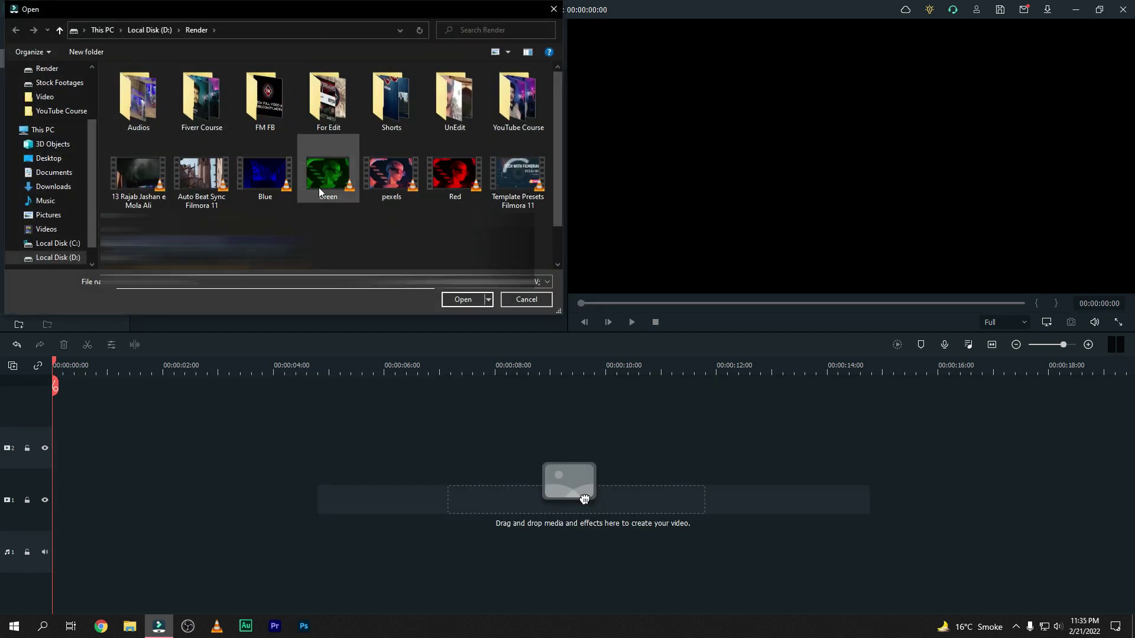
pyautogui.click(264, 174)
pyautogui.keyDown('ctrl'); pyautogui.click(328, 175); pyautogui.keyUp('ctrl')
pyautogui.keyDown('ctrl'); pyautogui.click(432, 200); pyautogui.keyUp('ctrl')
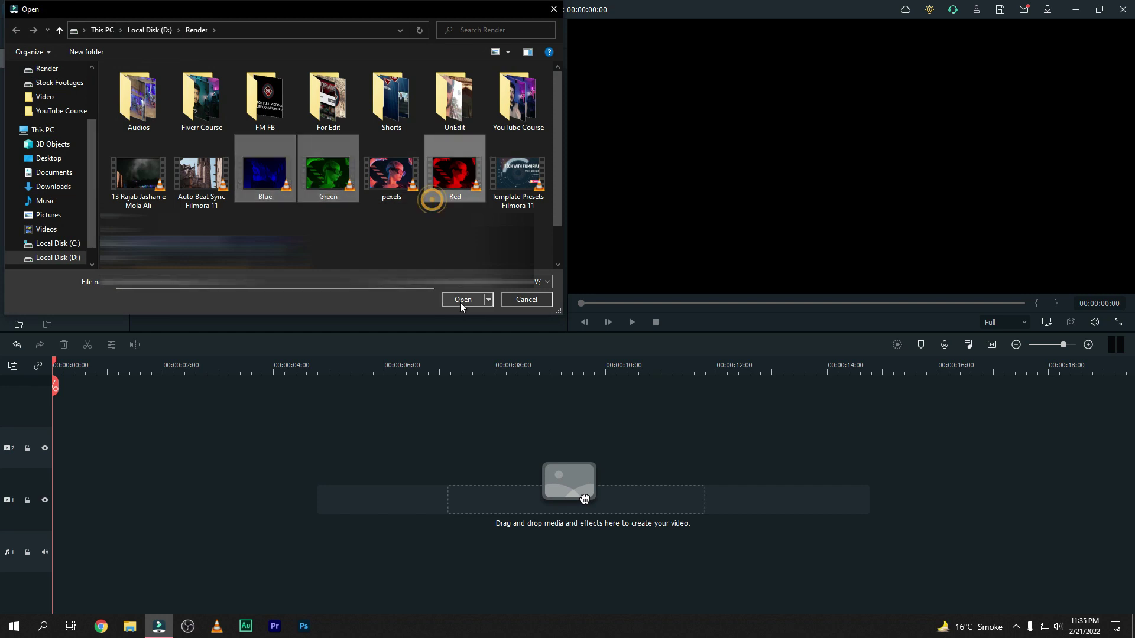
pyautogui.click(460, 301)
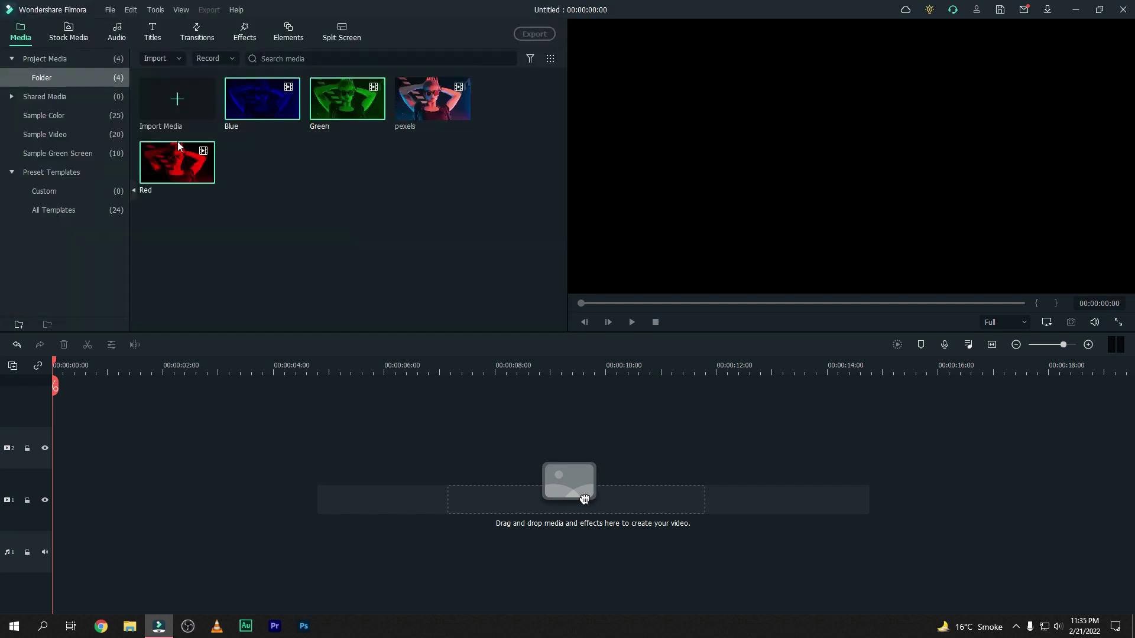
# Step: Preview the original pexels clip from the project media and pause it after about a second
pyautogui.click(344, 194)
pyautogui.doubleClick(421, 114)
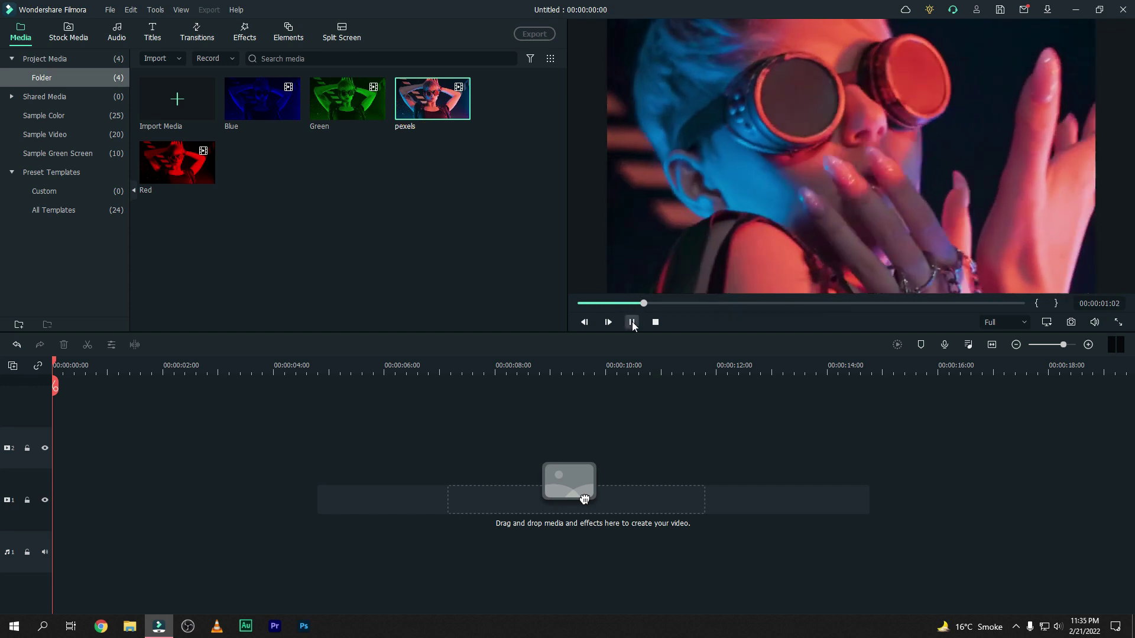
pyautogui.click(632, 322)
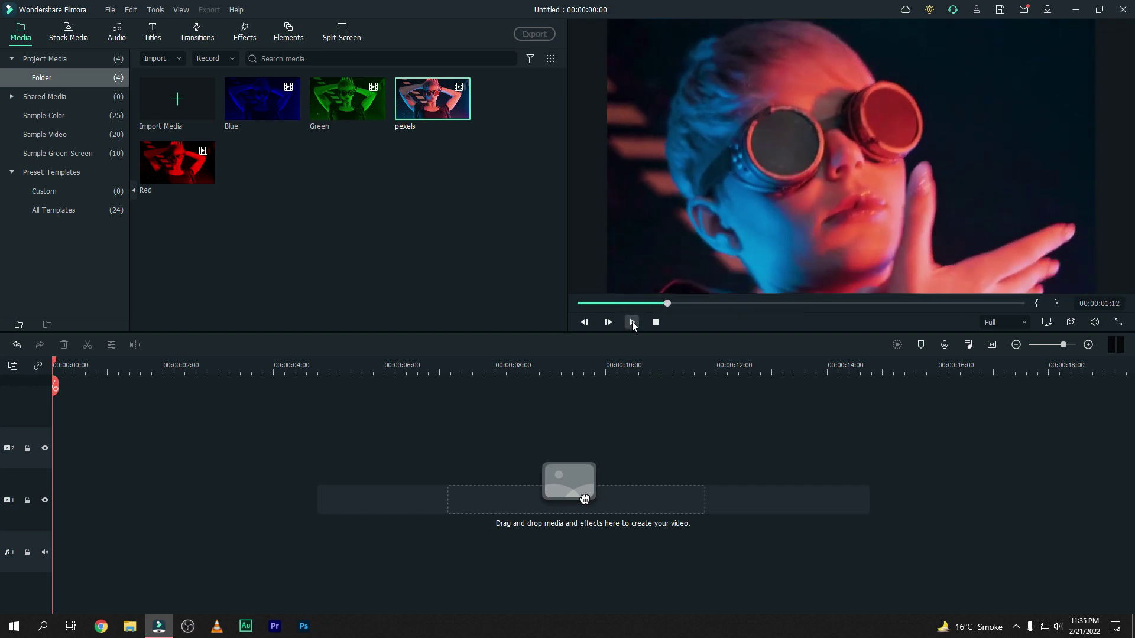
# Step: Stack the rendered clips from the timeline's start, with Blue on track 1, Green on track 2 and Red on track 3
pyautogui.click(305, 118)
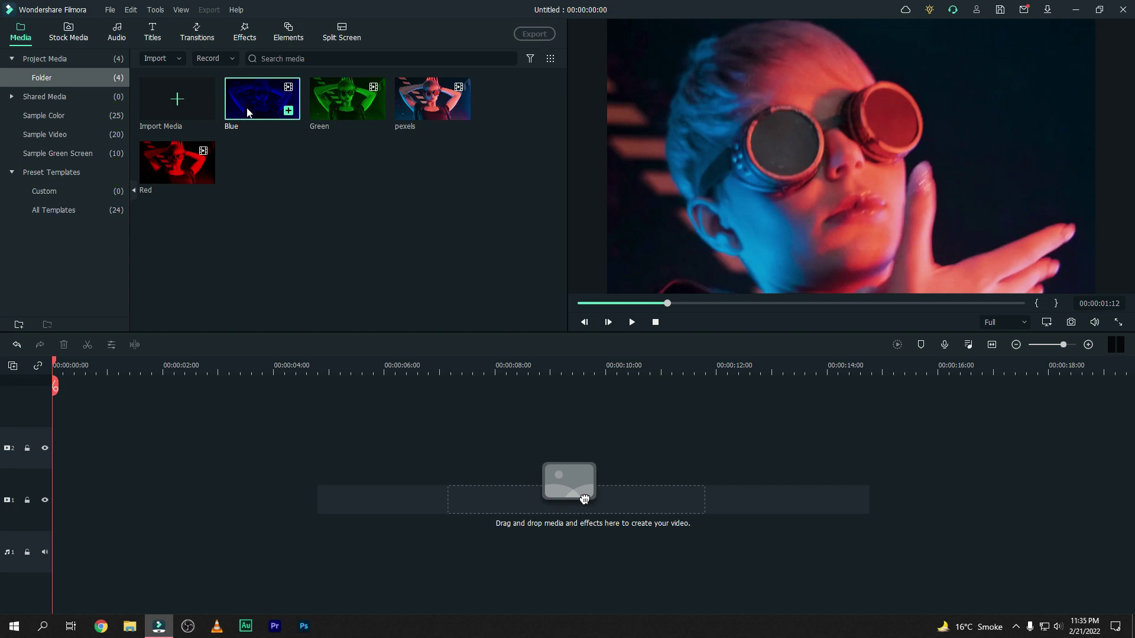
pyautogui.moveTo(248, 112); pyautogui.dragTo(63, 494)
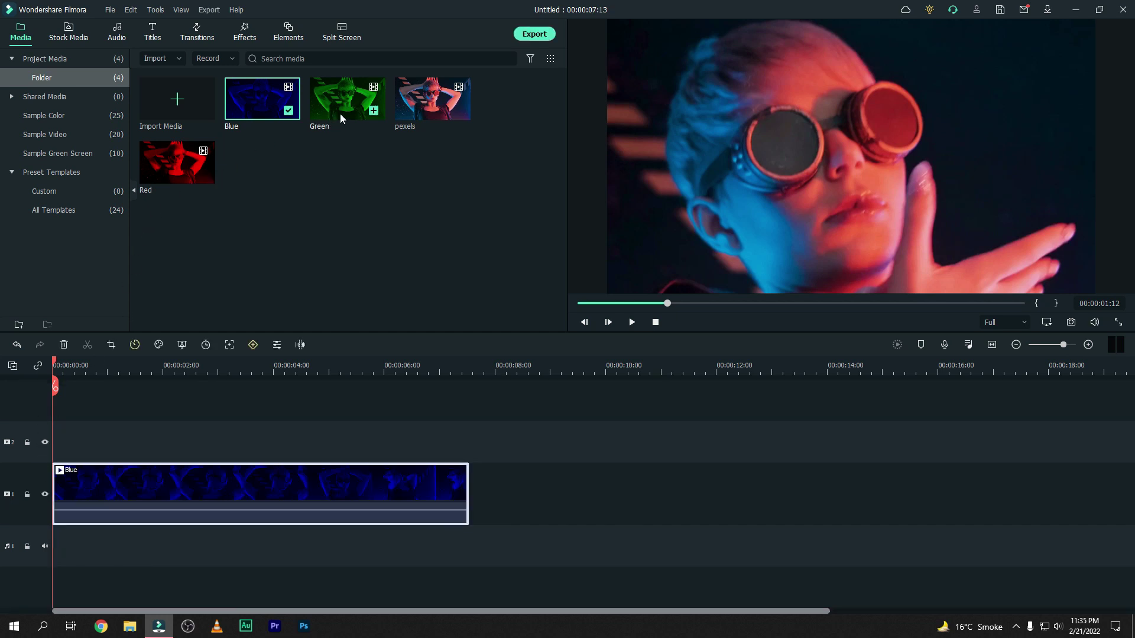
pyautogui.moveTo(341, 118); pyautogui.dragTo(89, 441)
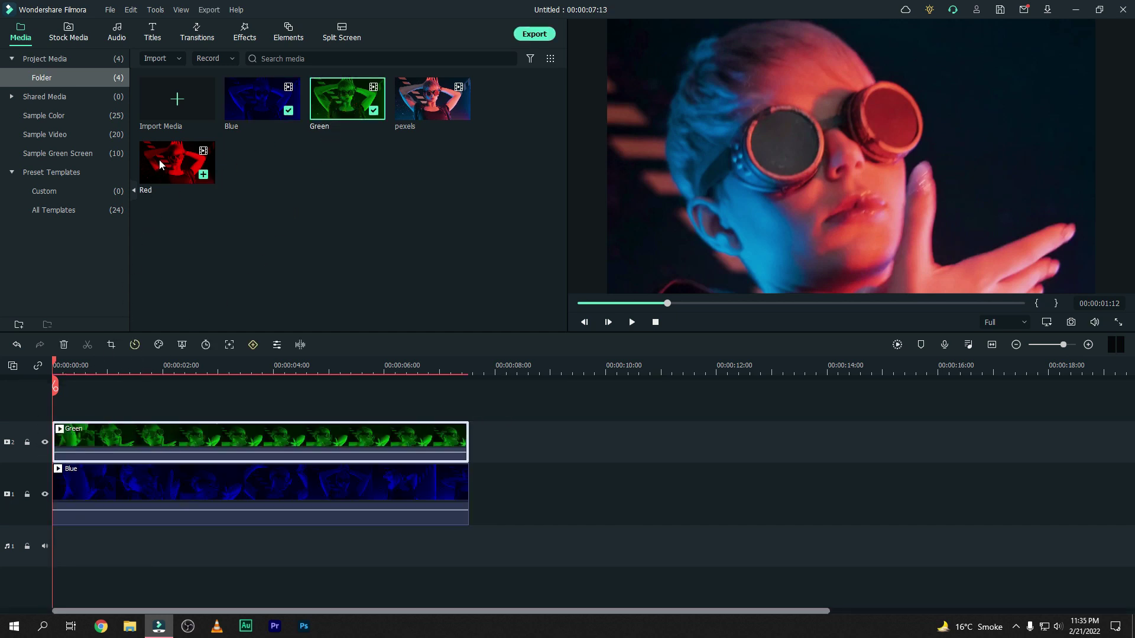
pyautogui.moveTo(160, 165); pyautogui.dragTo(66, 399)
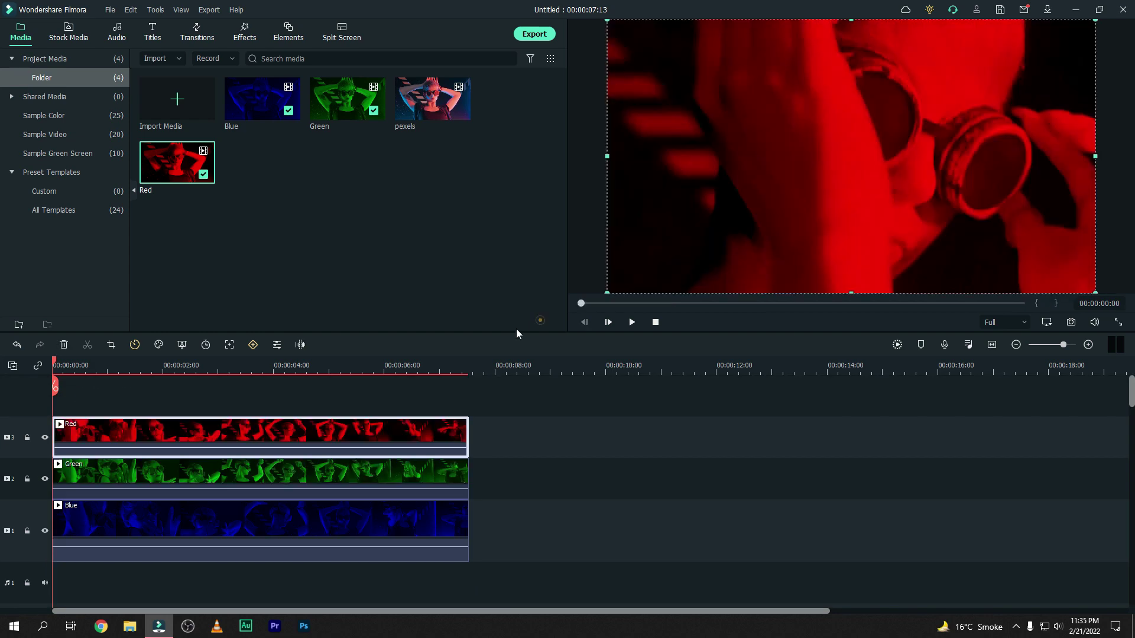
# Step: Set the blending mode of the Red clip on track 3 to Screen
pyautogui.doubleClick(274, 434)
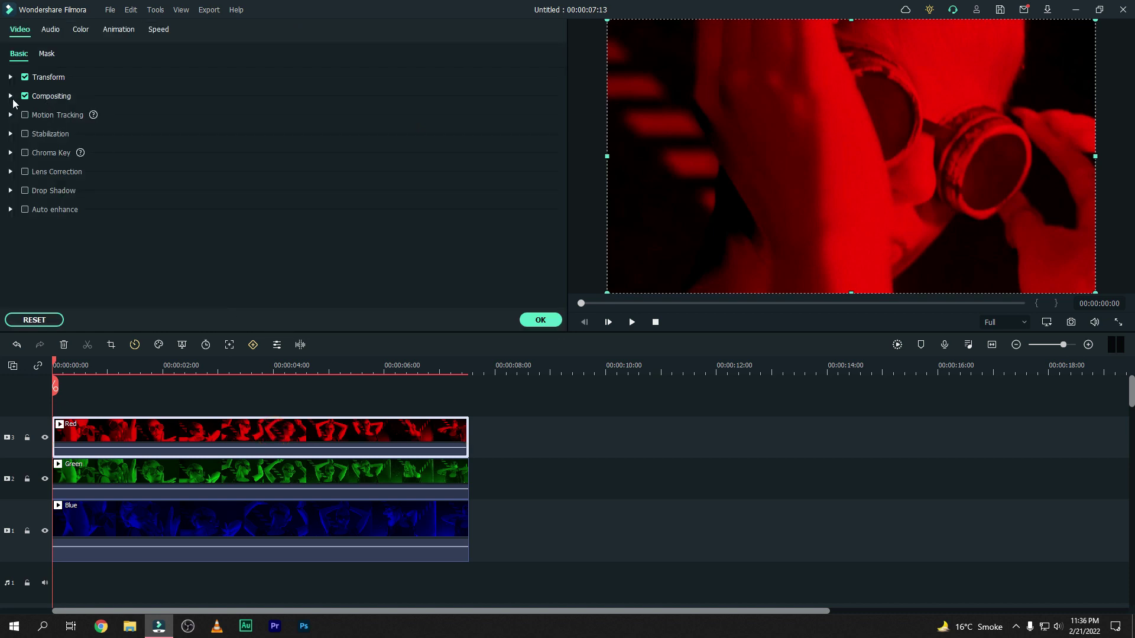
pyautogui.click(109, 98)
pyautogui.click(260, 134)
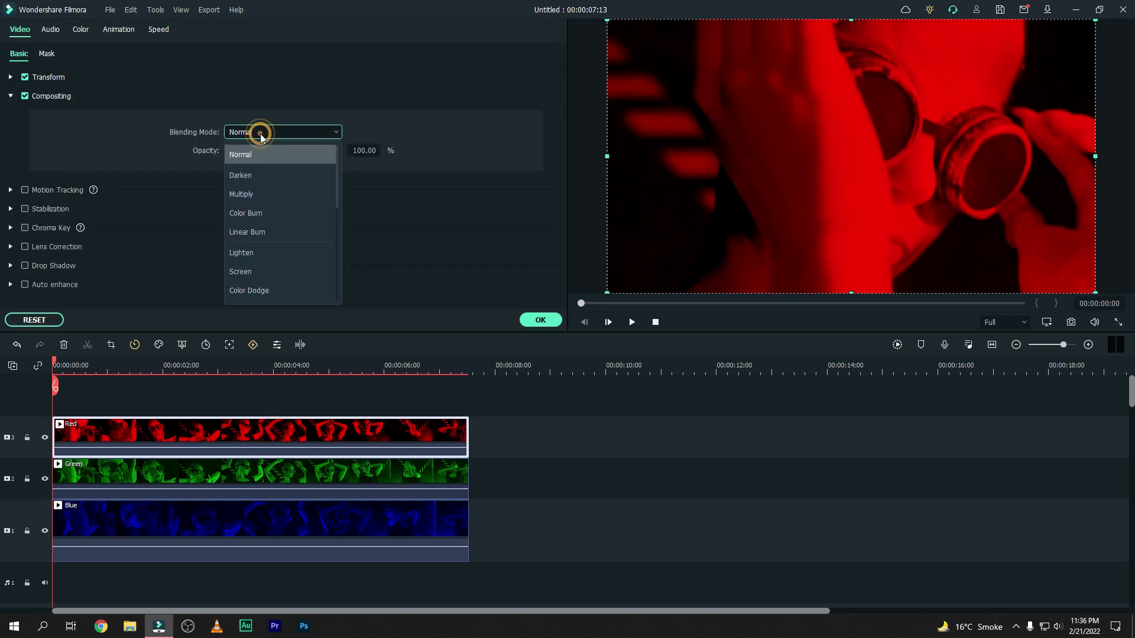
pyautogui.click(258, 272)
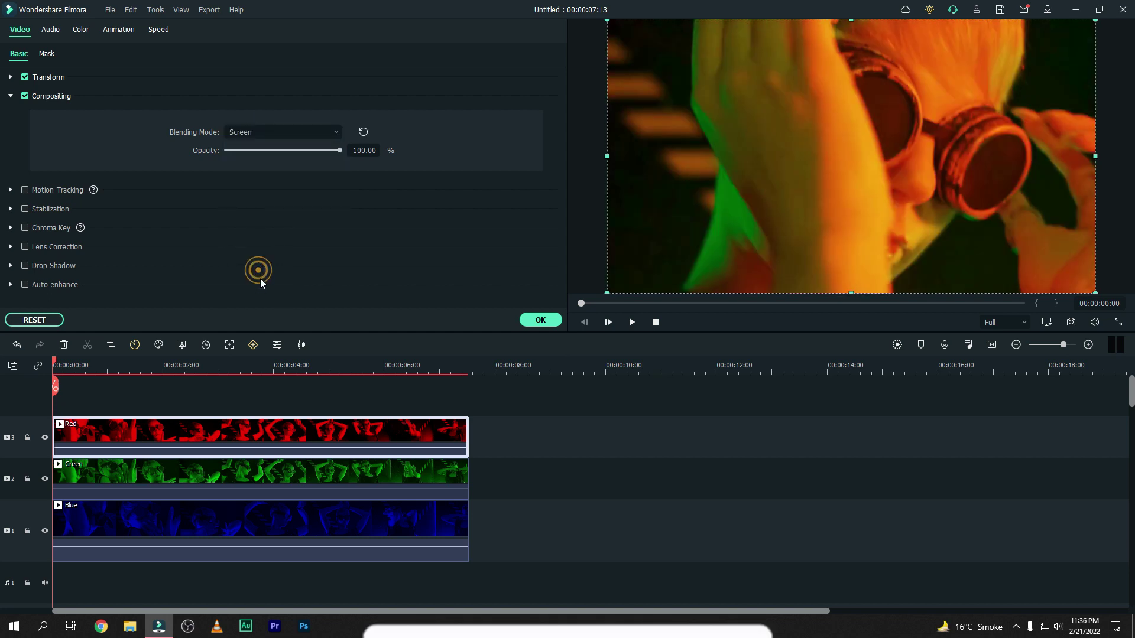
# Step: Set the blending mode of the Green clip on track 2 to Screen
pyautogui.click(243, 476)
pyautogui.click(288, 134)
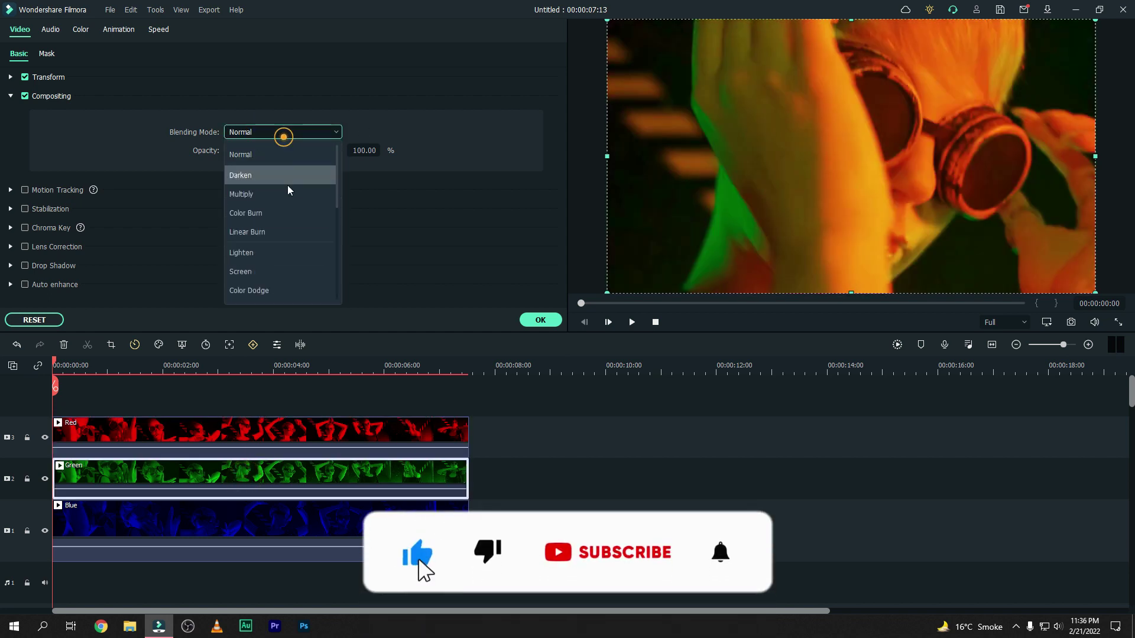
pyautogui.click(277, 269)
pyautogui.click(248, 520)
pyautogui.click(263, 398)
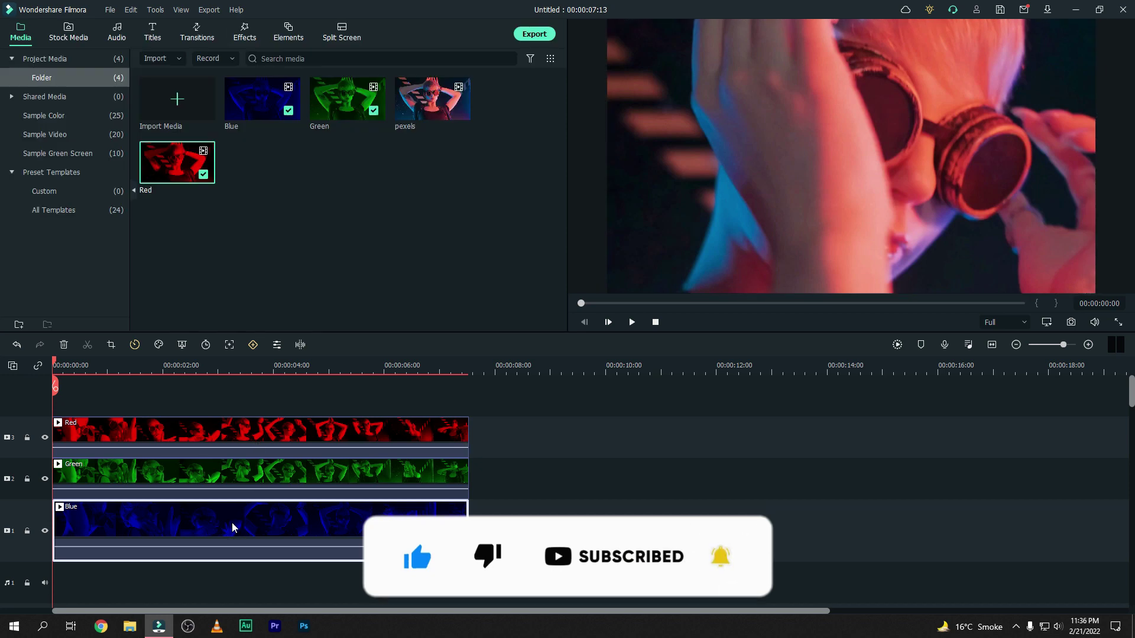
# Step: Scale the Blue clip on track 1 to 102%
pyautogui.doubleClick(173, 520)
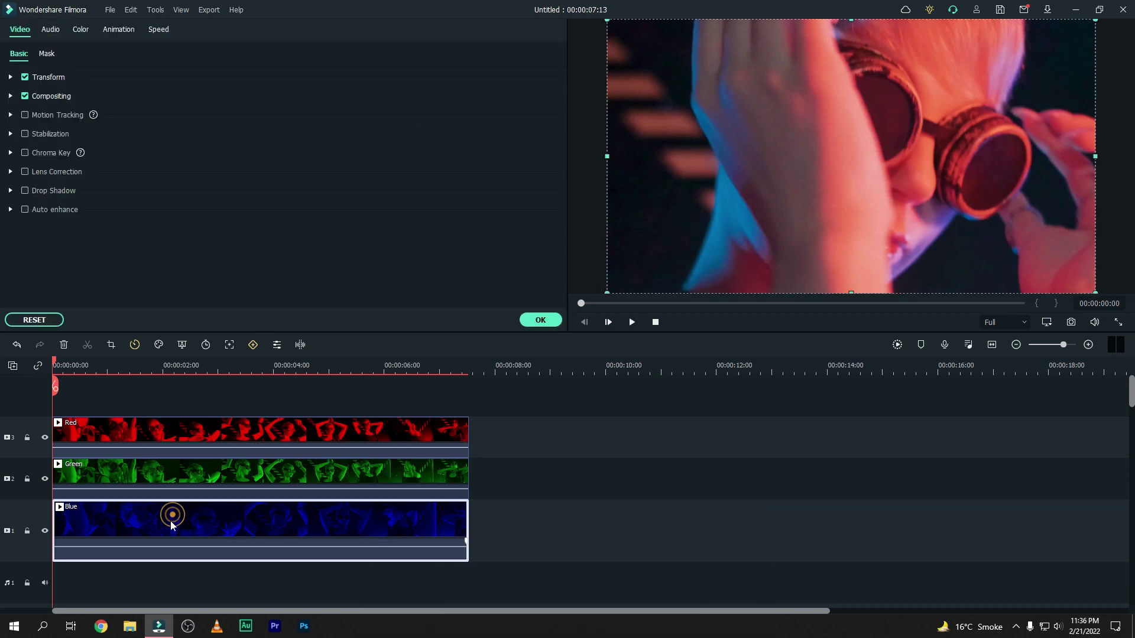
pyautogui.click(11, 77)
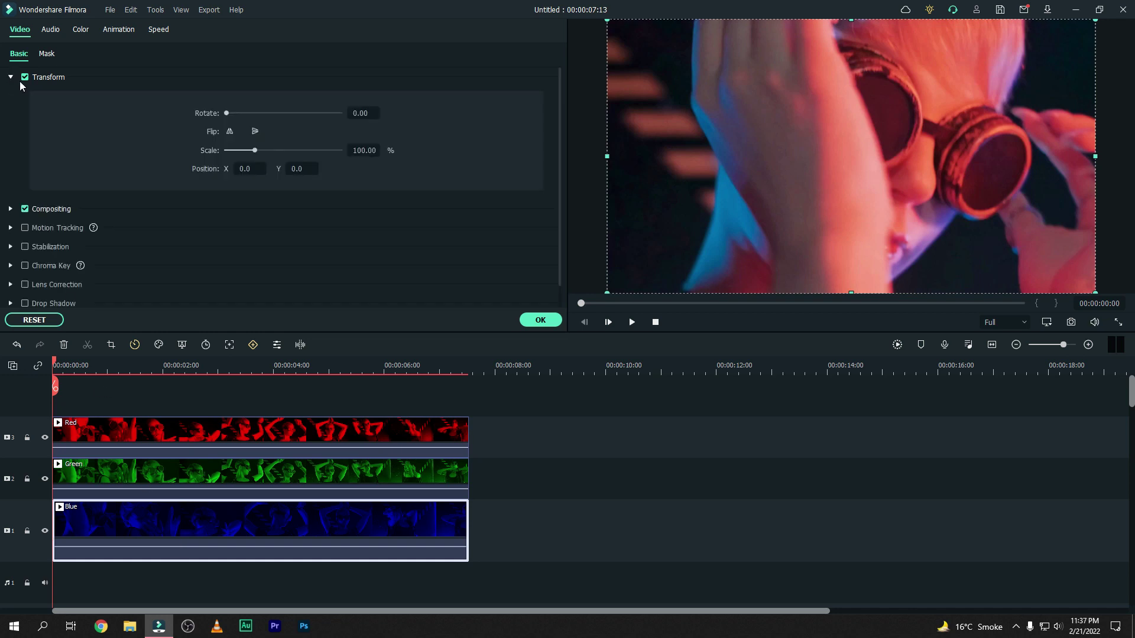
pyautogui.click(362, 151)
pyautogui.write('10')
pyautogui.click(365, 530)
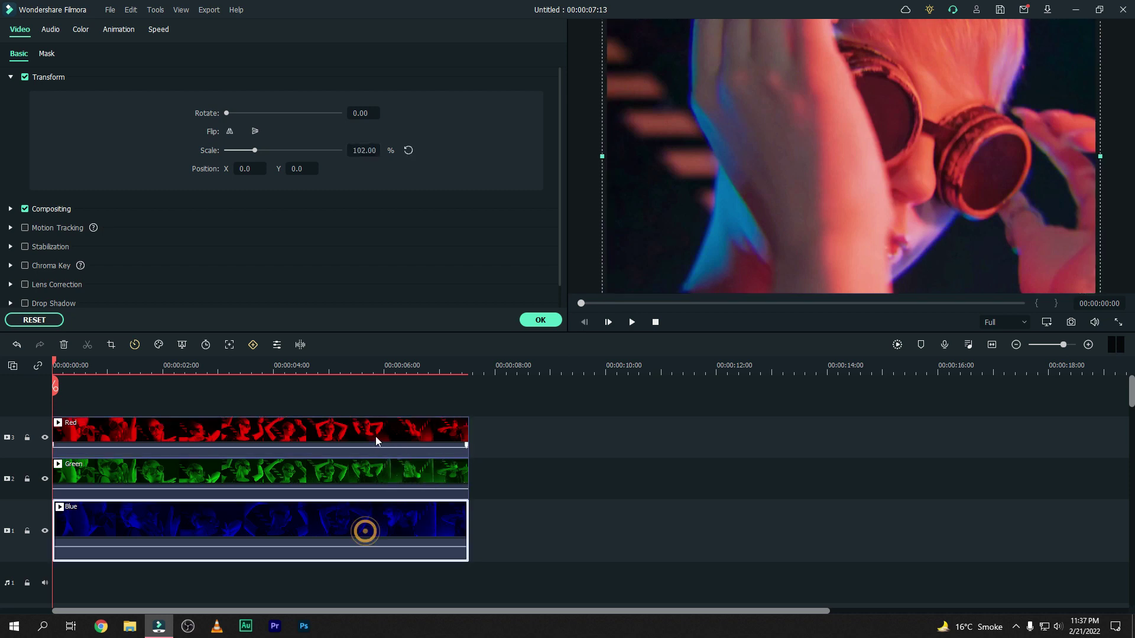
# Step: Scale the Red clip on track 3 to 104% and apply the clip settings
pyautogui.click(338, 432)
pyautogui.click(362, 150)
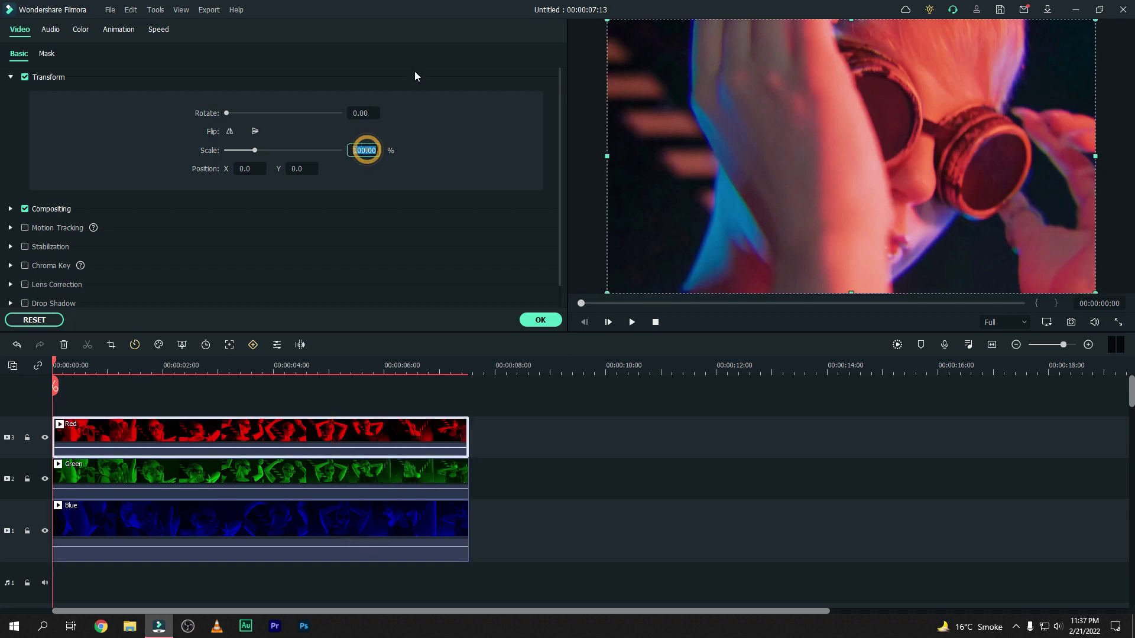
pyautogui.write('104')
pyautogui.press('Return')
pyautogui.click(381, 430)
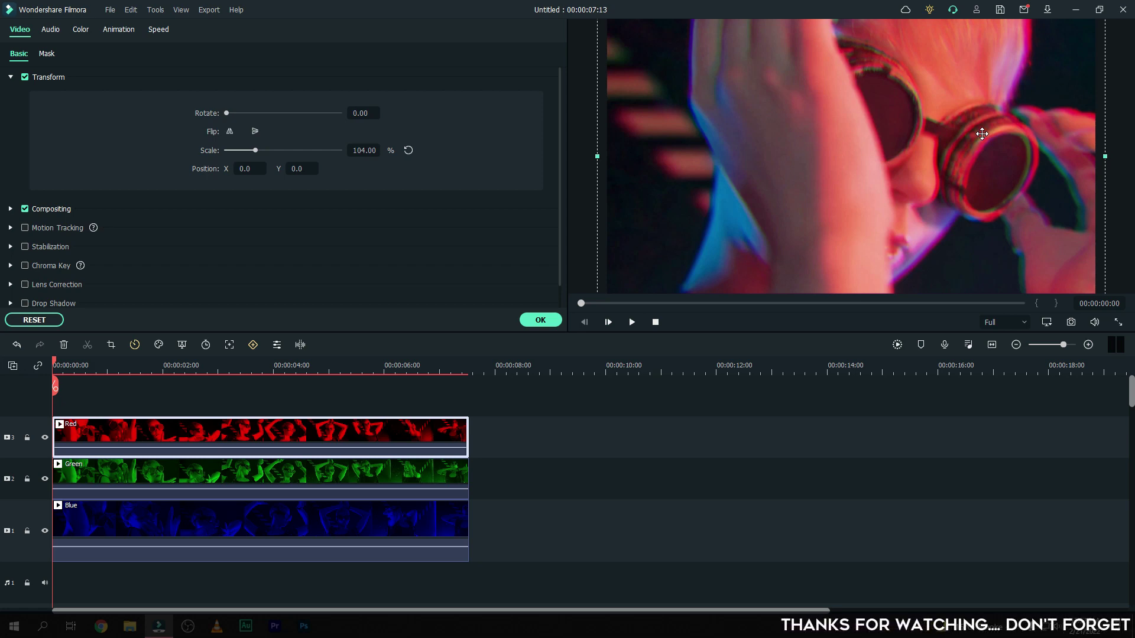
pyautogui.click(540, 320)
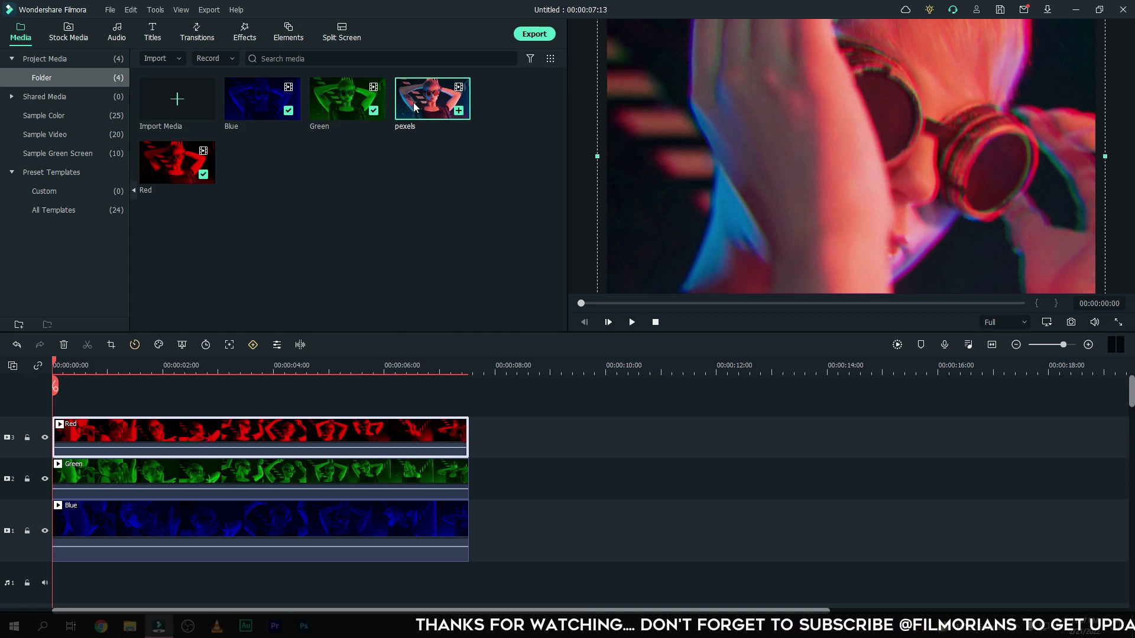
# Step: Place the original pexels clip on track 4 from the timeline's start and apply the Square Blur effect to it
pyautogui.moveTo(413, 101); pyautogui.dragTo(51, 380)
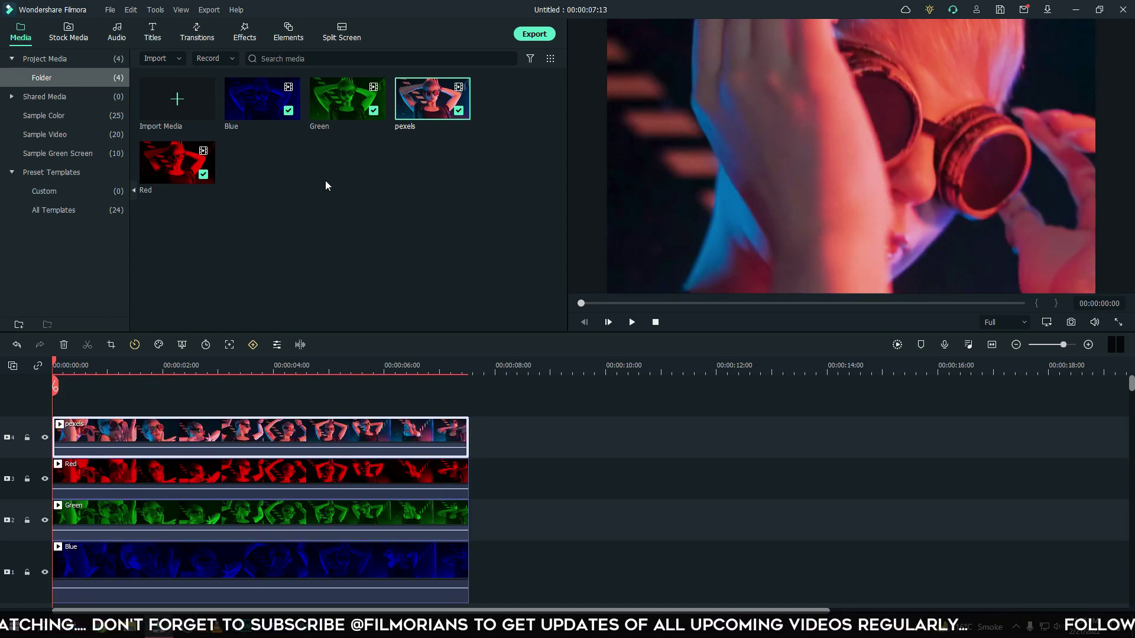
pyautogui.click(245, 33)
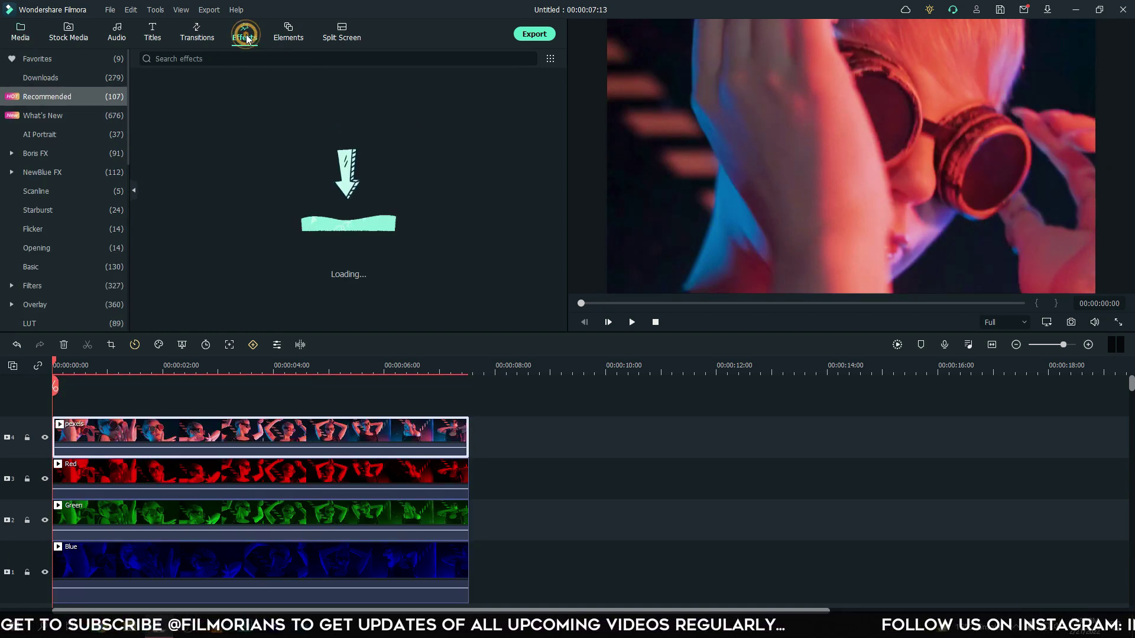
pyautogui.click(228, 59)
pyautogui.write('Square blur')
pyautogui.press('Return')
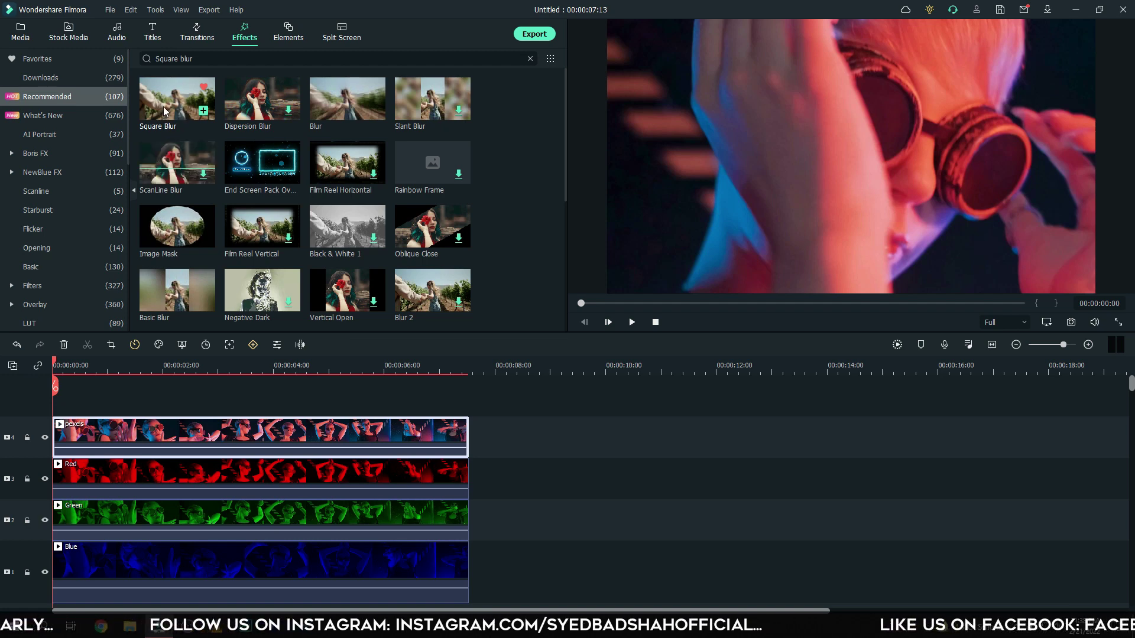
pyautogui.moveTo(165, 110); pyautogui.dragTo(91, 427)
# Step: Set the Square Blur size on the pexels clip to 10, previewing it at about 3 seconds
pyautogui.click(231, 365)
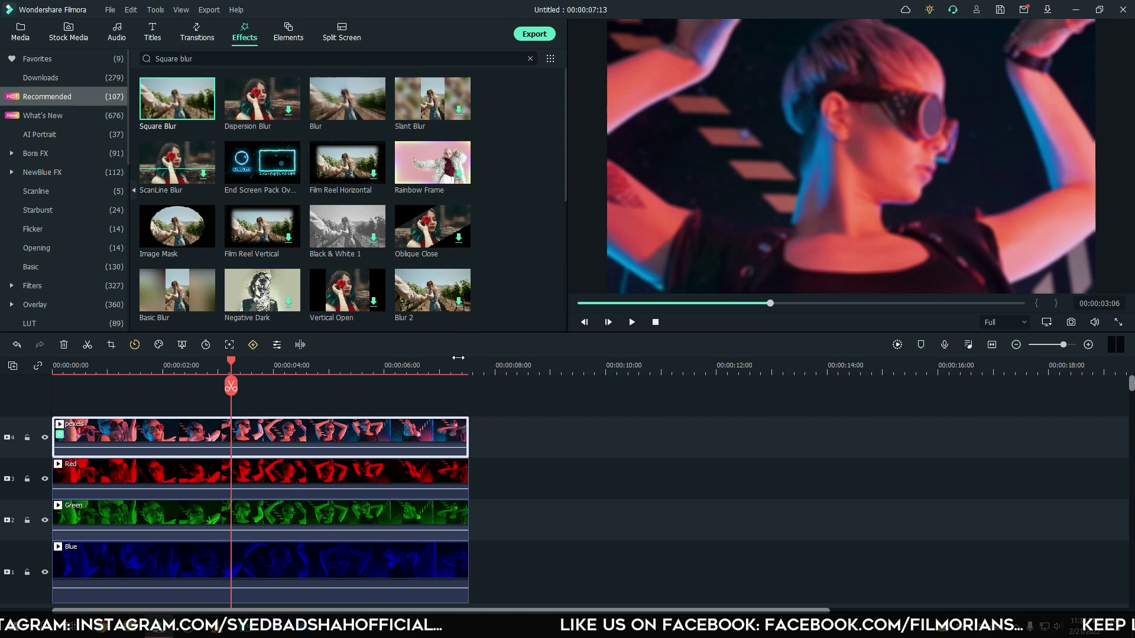
pyautogui.doubleClick(273, 441)
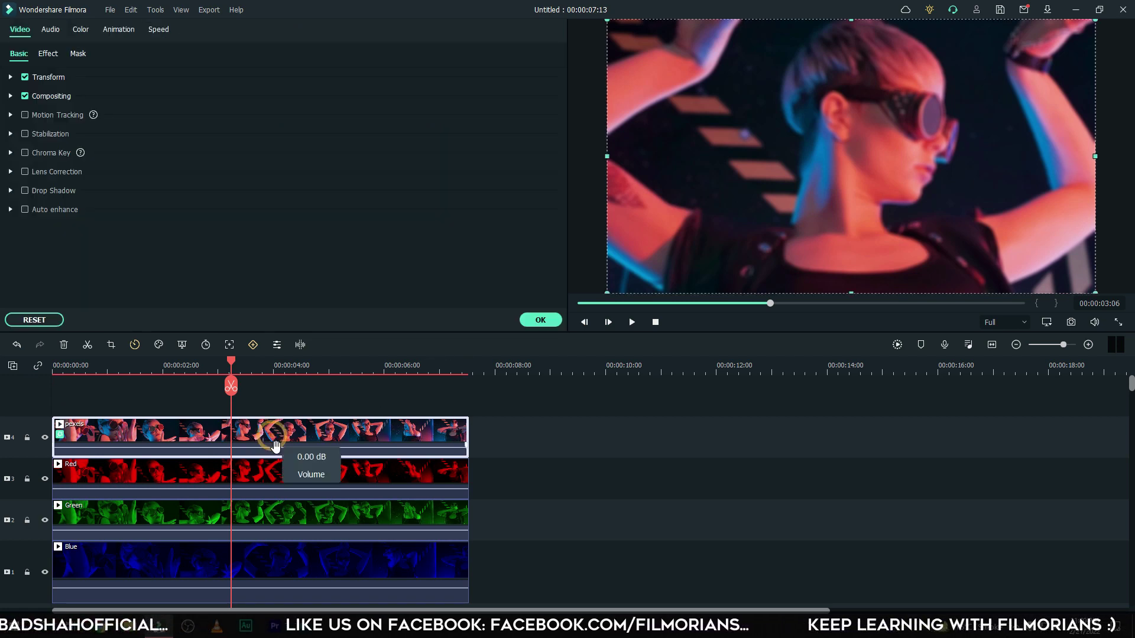
pyautogui.click(50, 54)
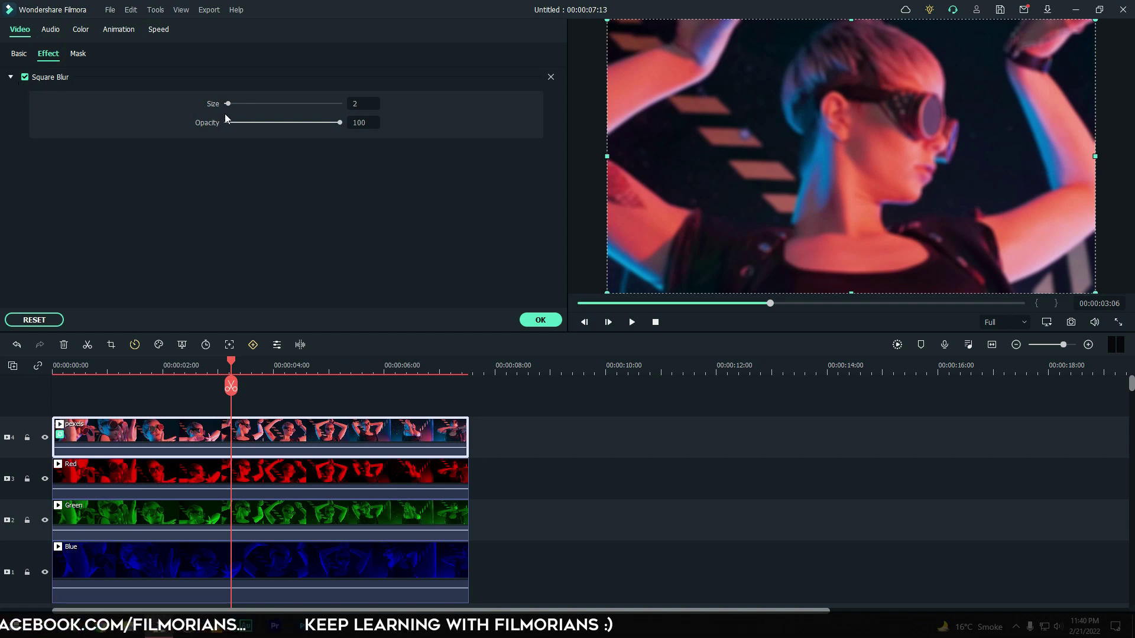
pyautogui.click(363, 105)
pyautogui.write('10')
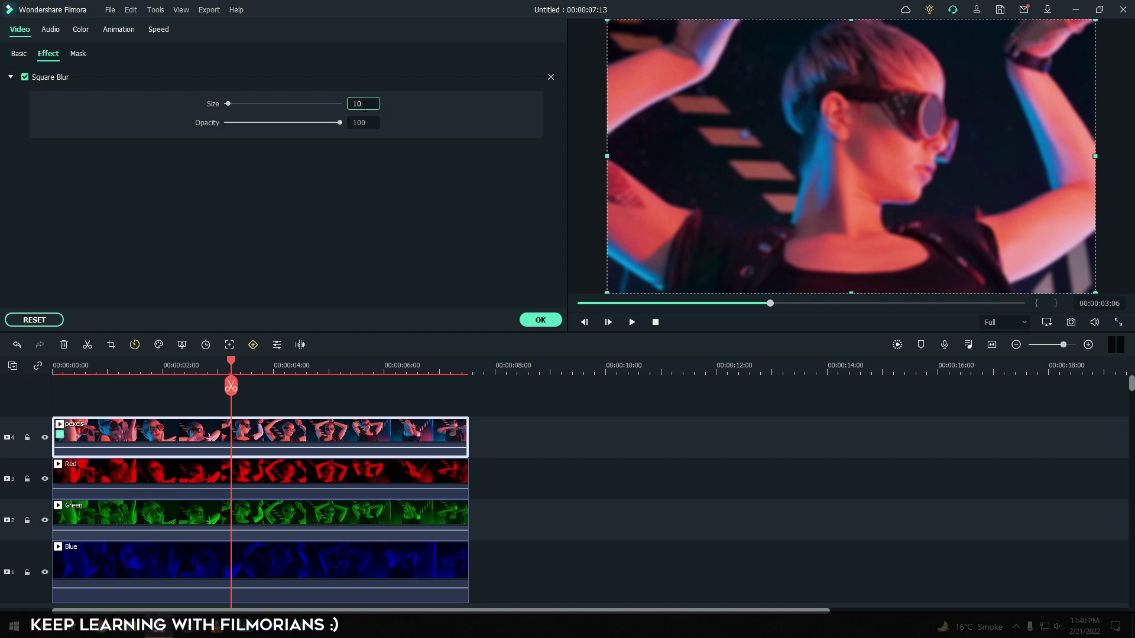
pyautogui.press('Return')
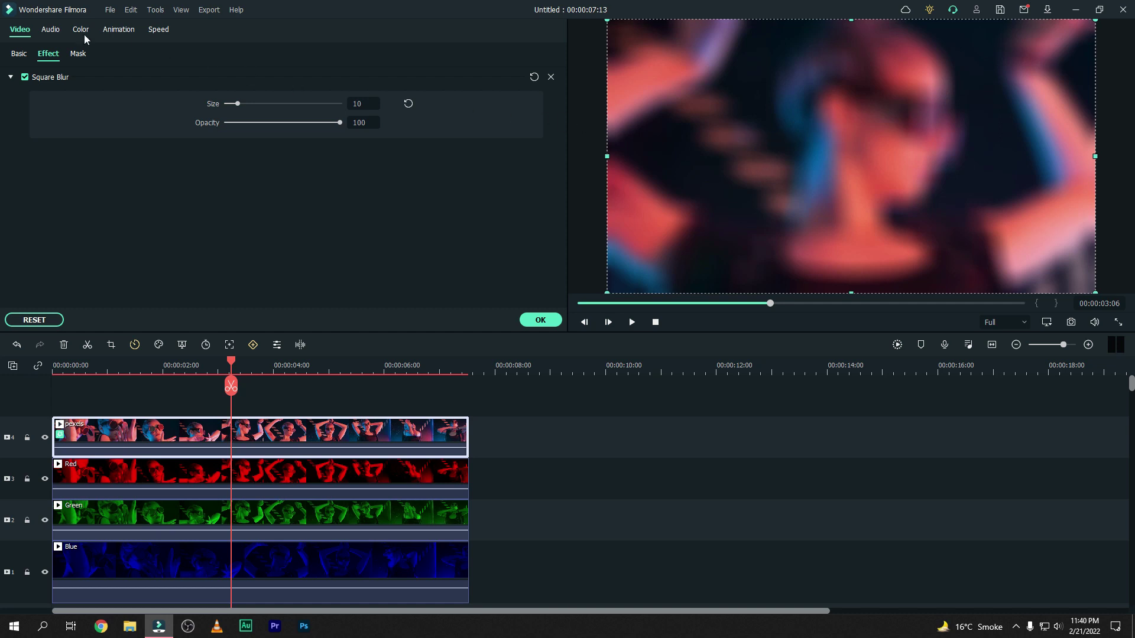
# Step: Set the blending mode of the blurred pexels clip on track 4 to Screen and apply the settings
pyautogui.click(17, 55)
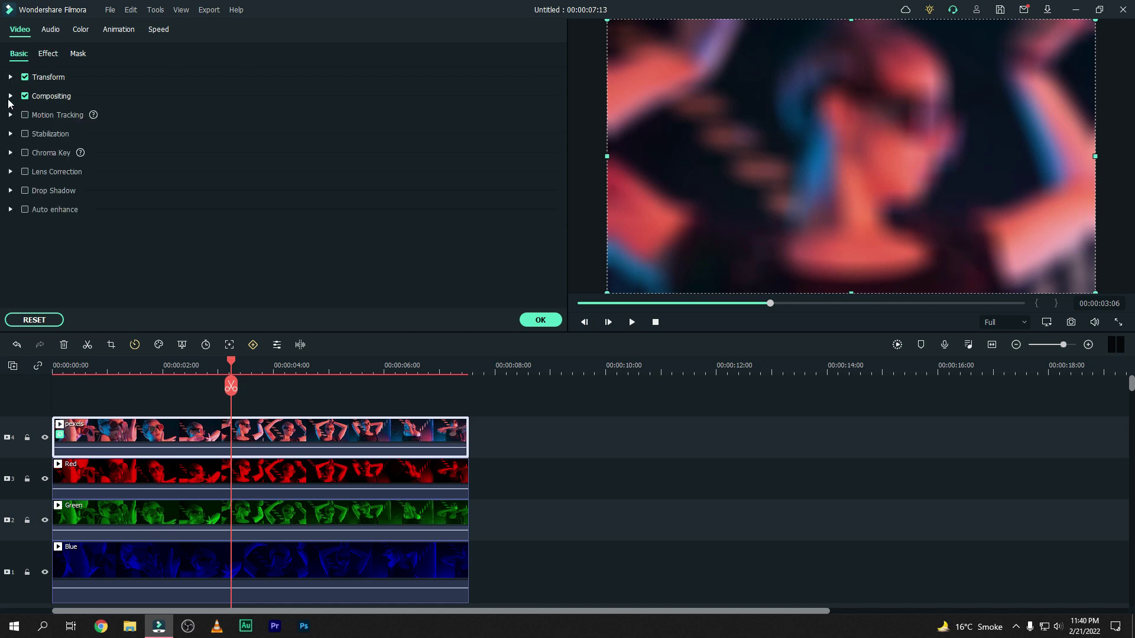
pyautogui.click(11, 96)
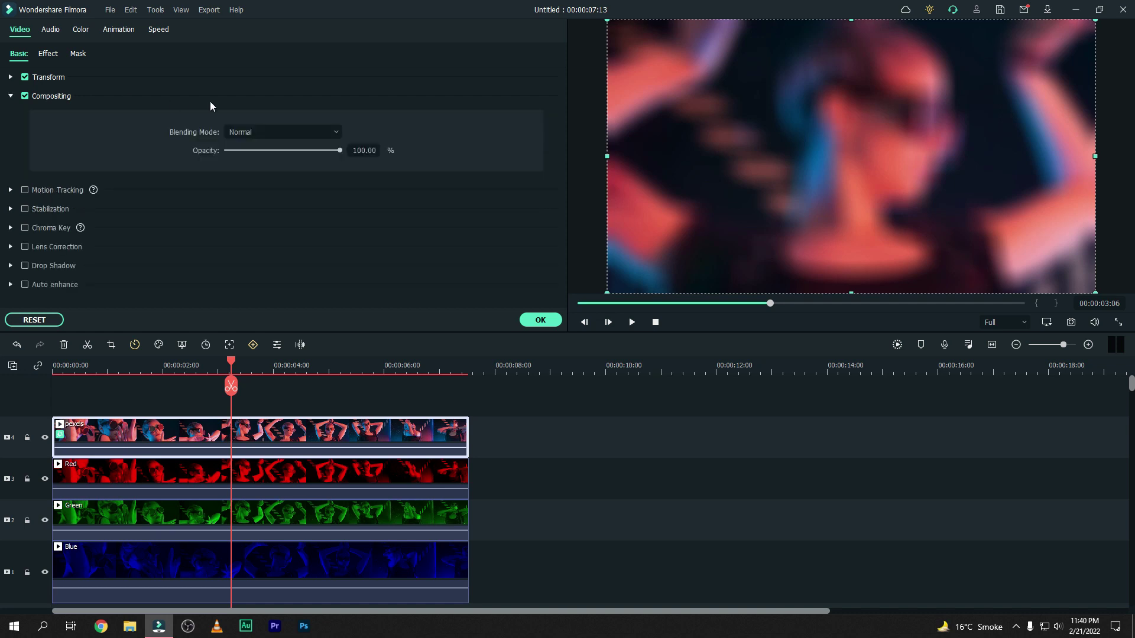
pyautogui.click(247, 131)
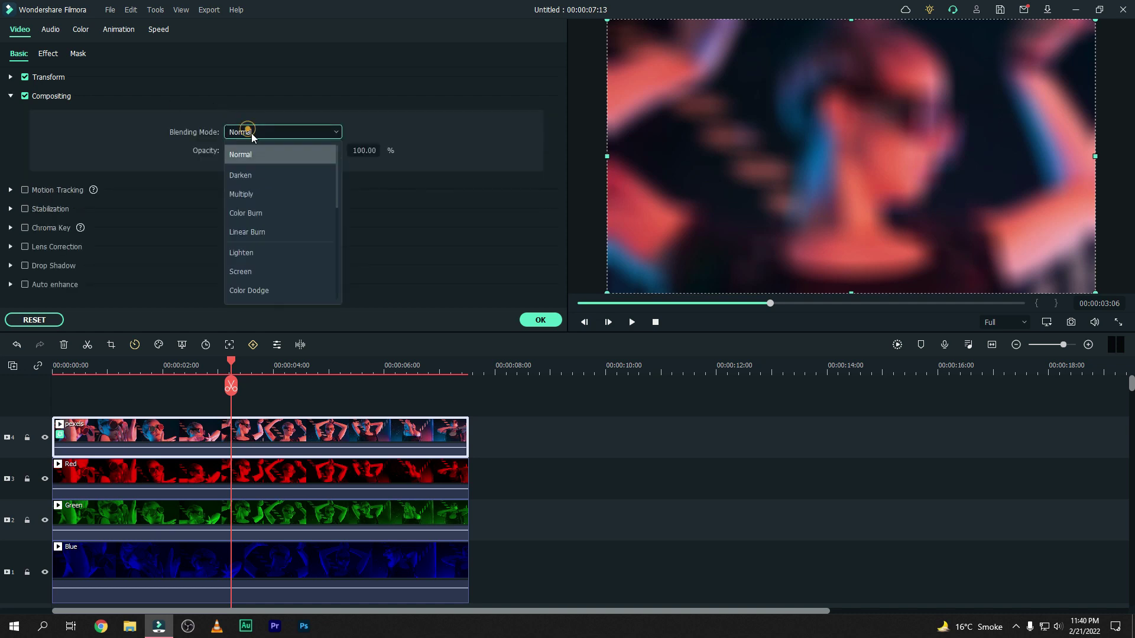
pyautogui.click(256, 271)
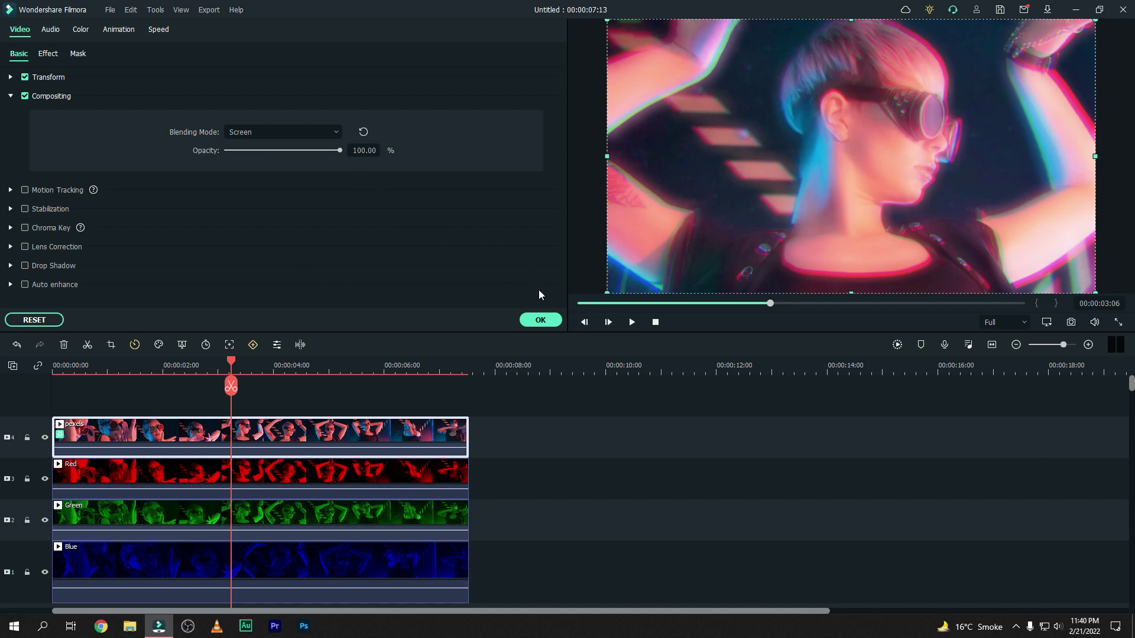
pyautogui.click(535, 320)
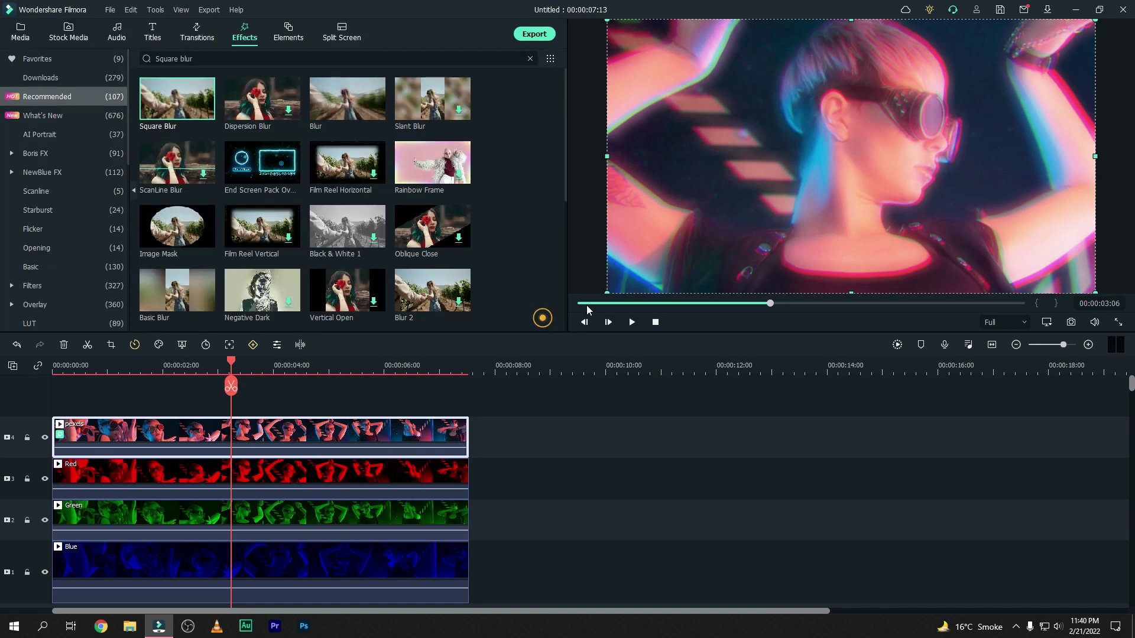
# Step: Export the four-track composite as Main.mp4 and delete all clips from the timeline
pyautogui.click(587, 304)
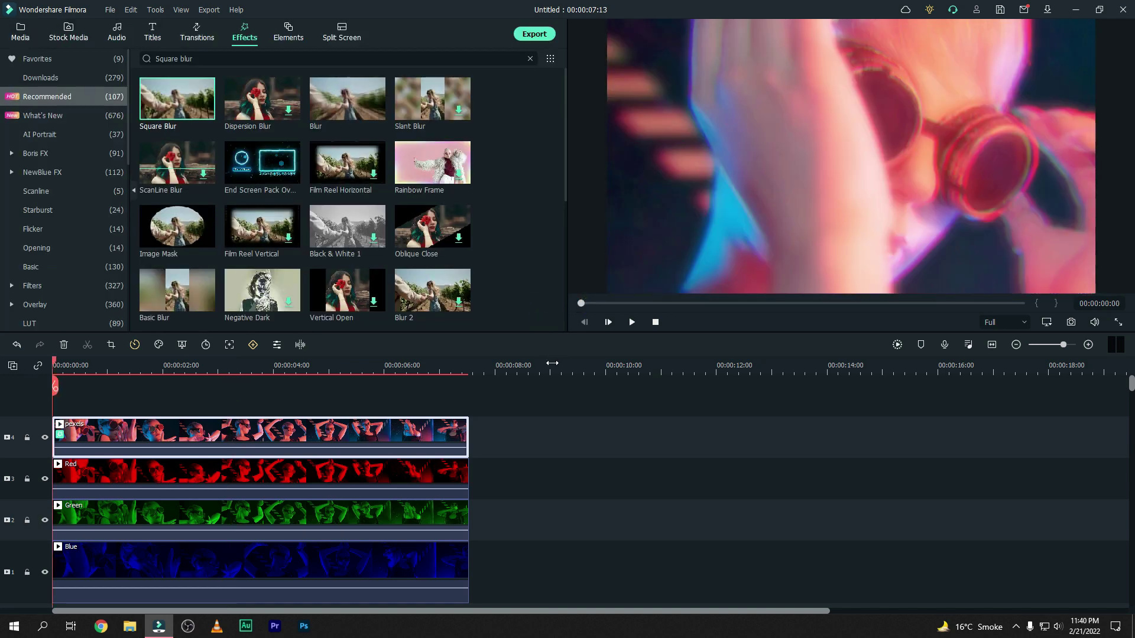
pyautogui.click(539, 35)
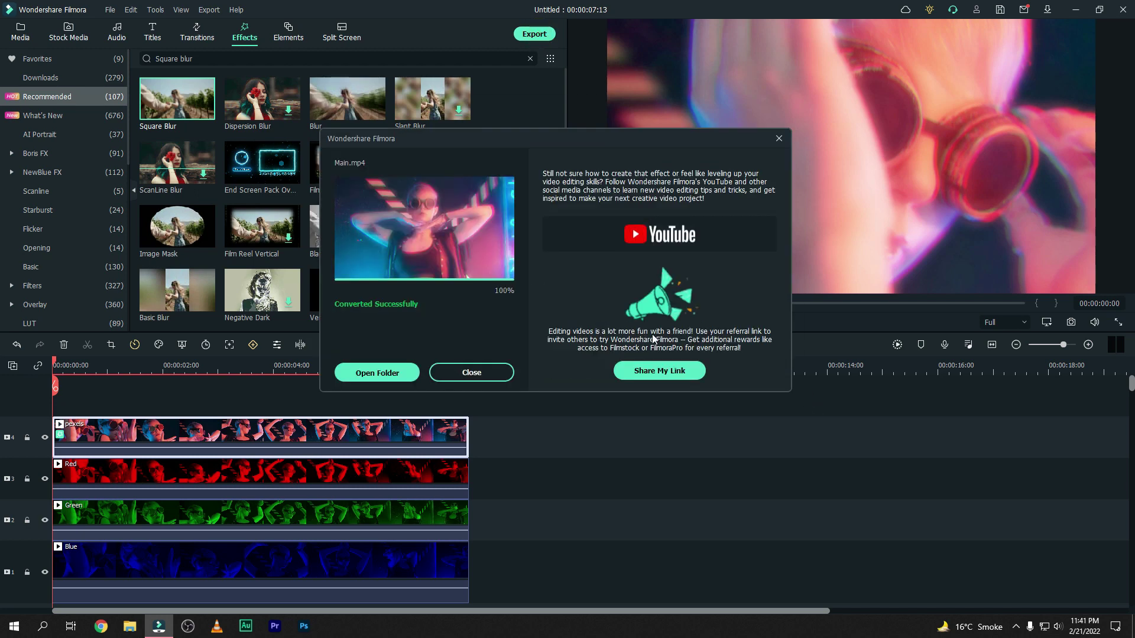
pyautogui.click(472, 372)
pyautogui.moveTo(512, 425); pyautogui.dragTo(300, 598)
pyautogui.press('Delete')
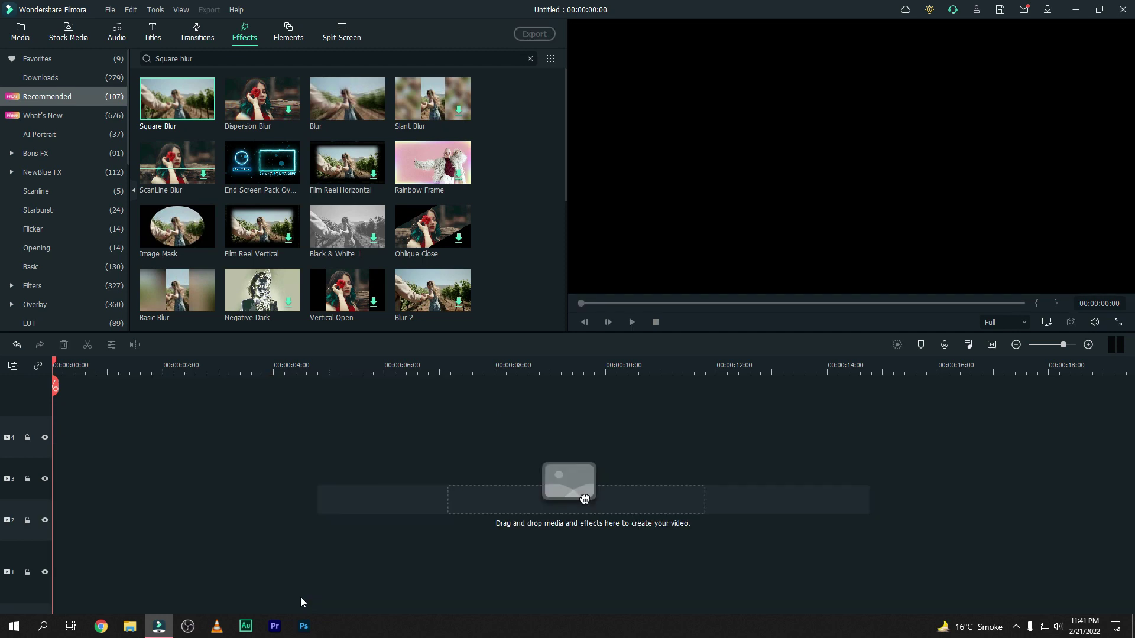
# Step: Import the Main video from the D: drive's Render folder and place it on track 1 at the timeline's start
pyautogui.click(20, 31)
pyautogui.doubleClick(345, 243)
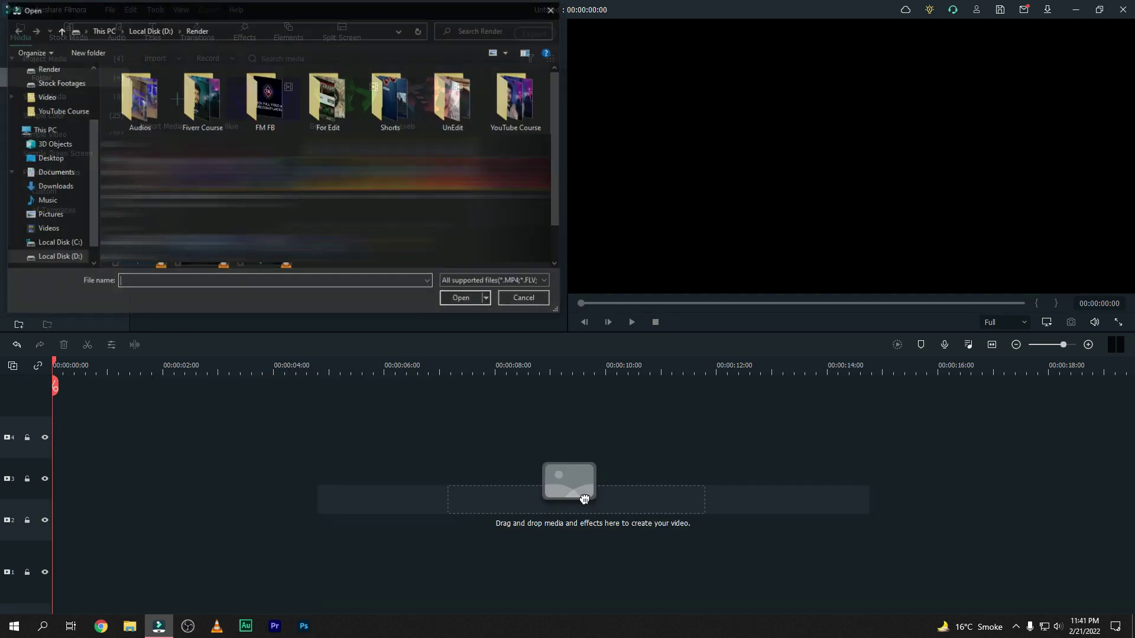
pyautogui.click(463, 299)
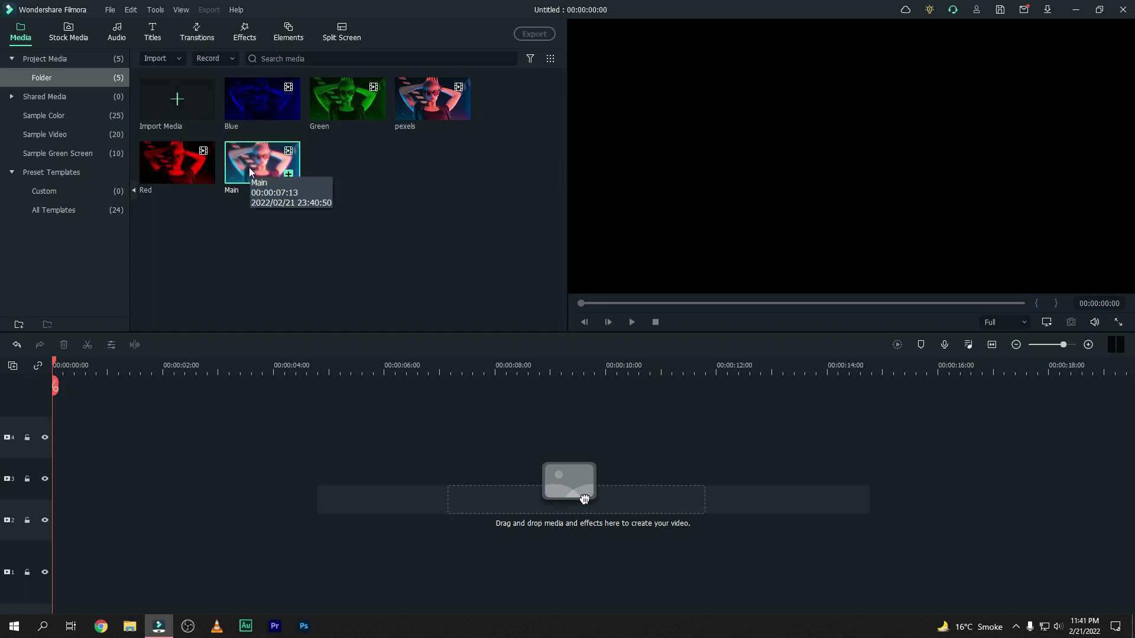
pyautogui.moveTo(250, 172); pyautogui.dragTo(58, 564)
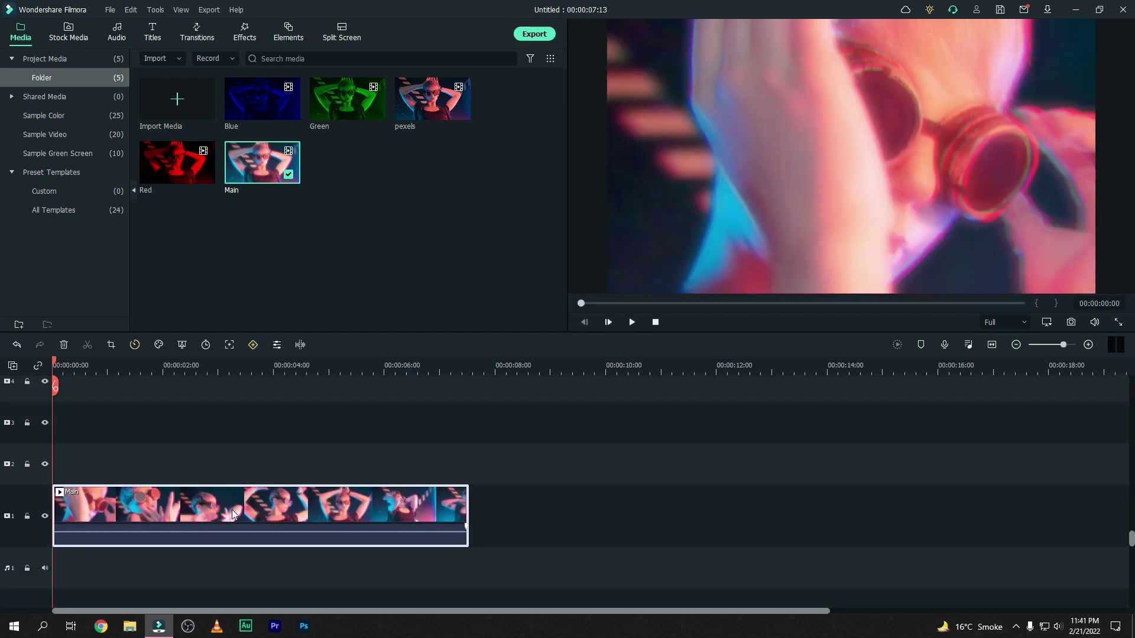
# Step: Enable Lens Correction on the Main clip with the GoPro Hero 7 profile and adjust level -30, and play the result
pyautogui.doubleClick(240, 503)
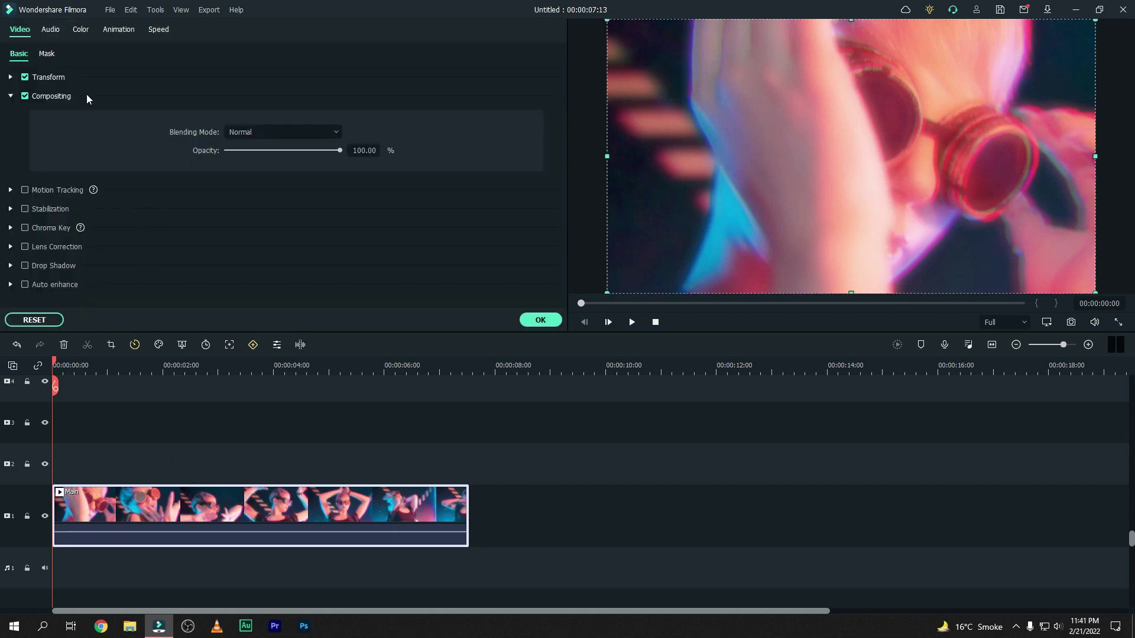
pyautogui.click(24, 247)
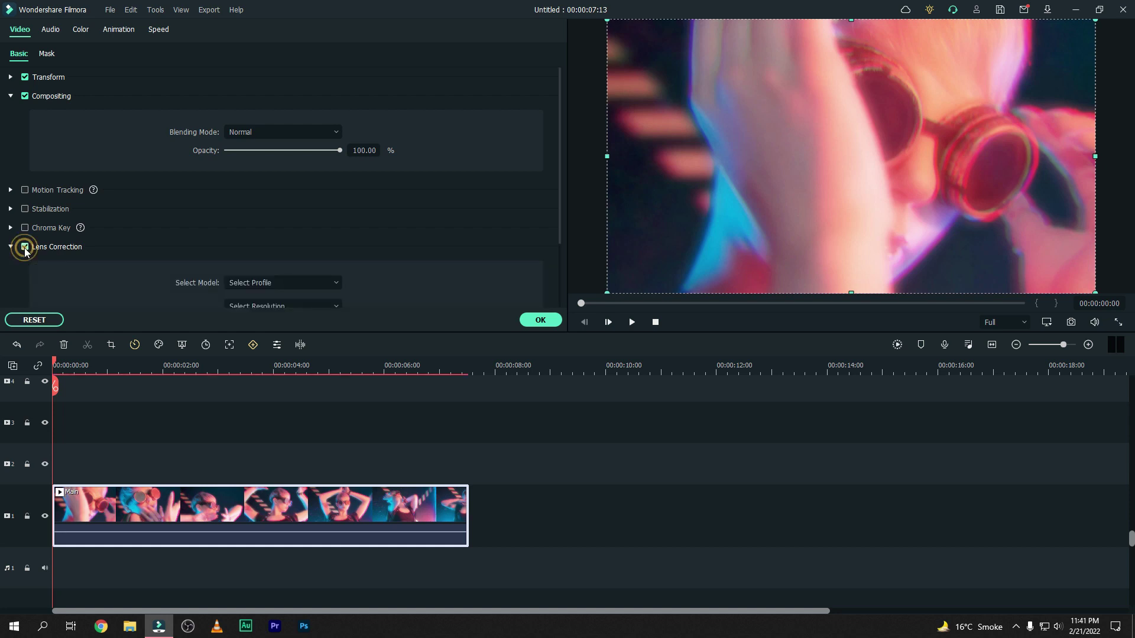
pyautogui.scroll(-2, 224, 263)
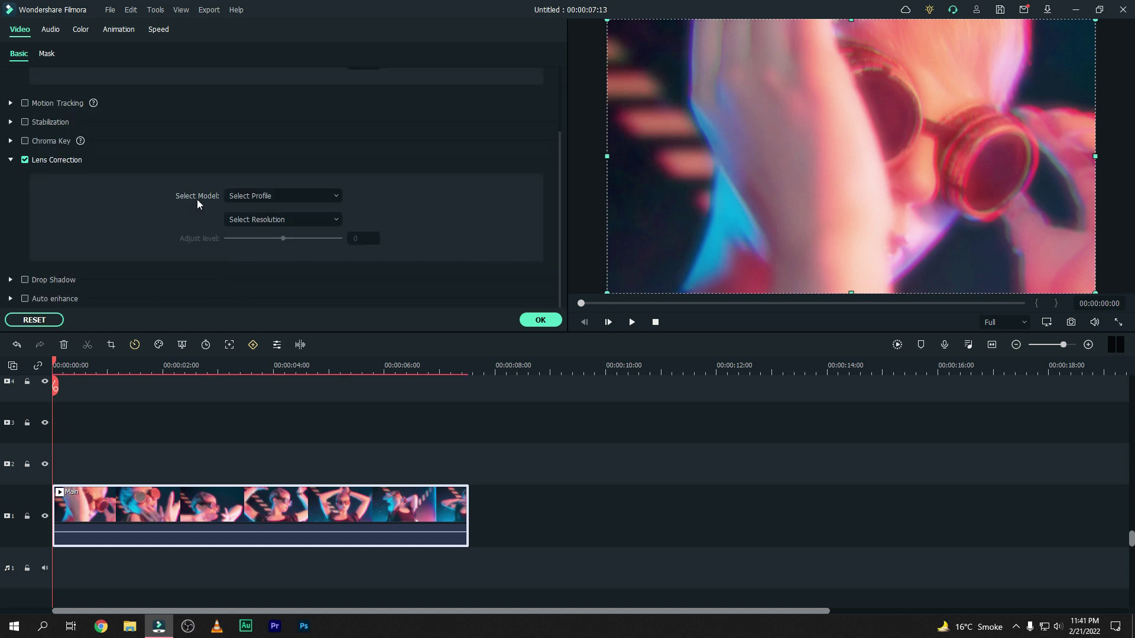
pyautogui.click(249, 194)
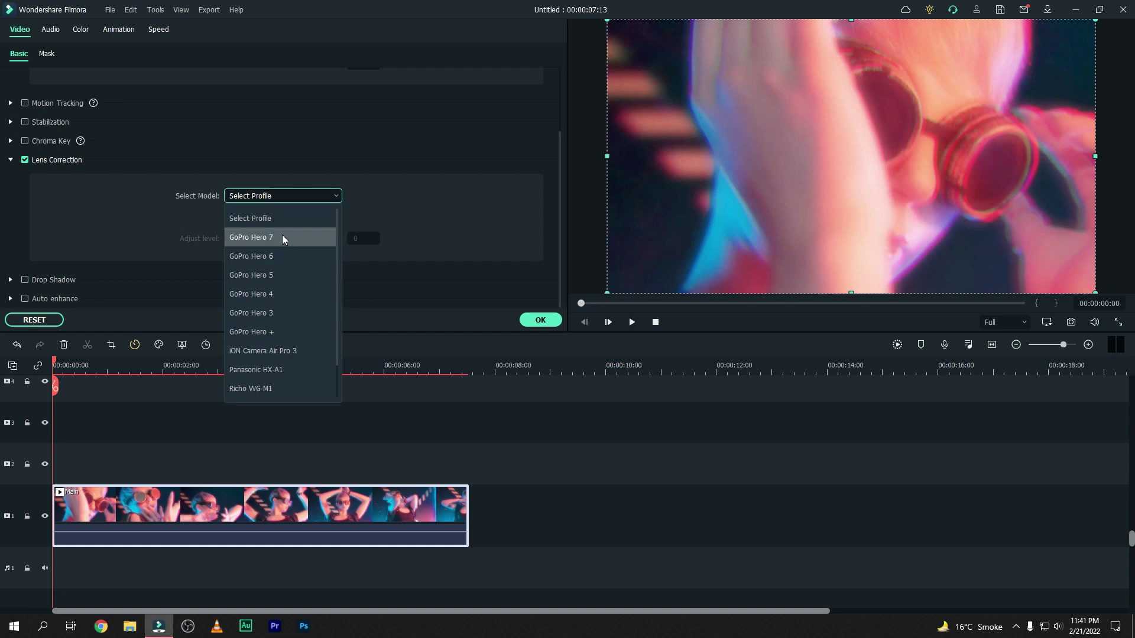
pyautogui.click(282, 237)
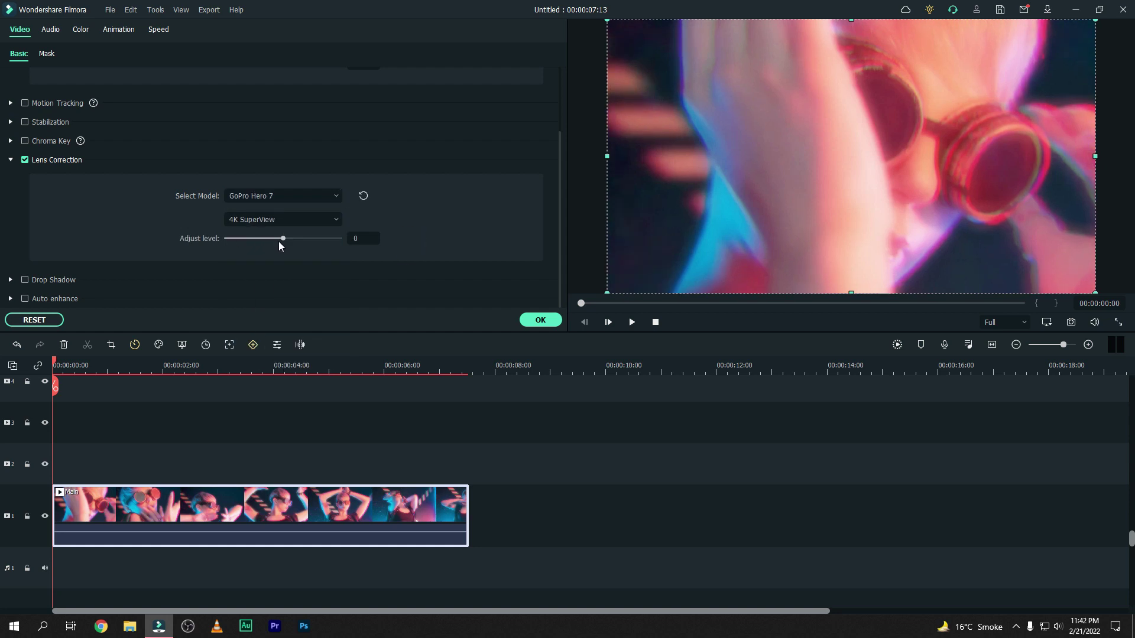
pyautogui.moveTo(284, 238); pyautogui.dragTo(268, 239)
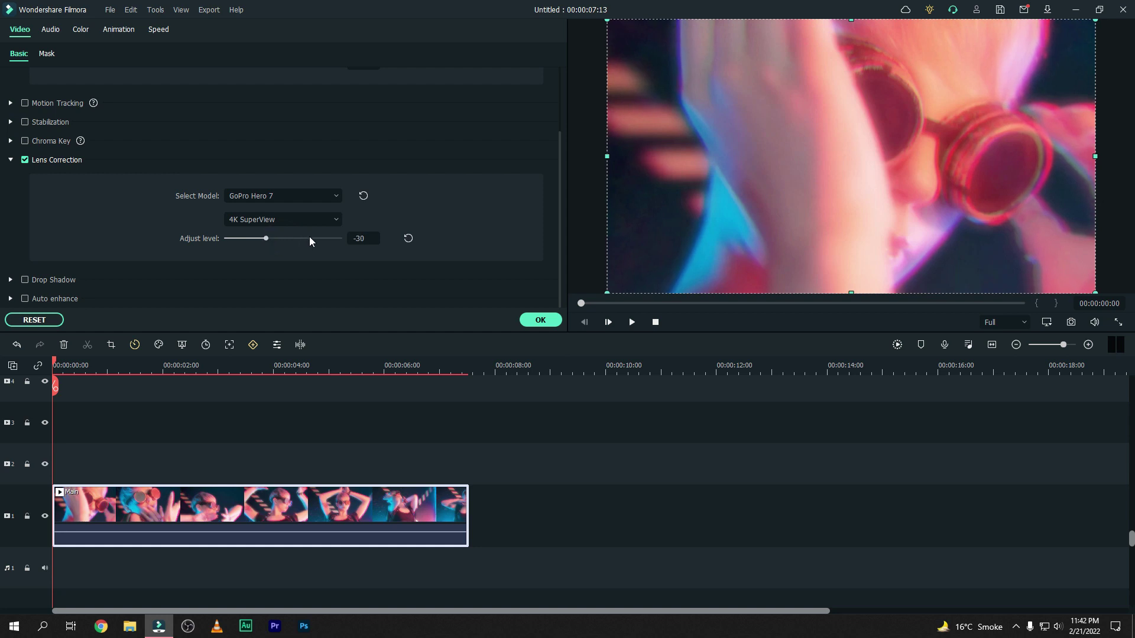
pyautogui.click(524, 324)
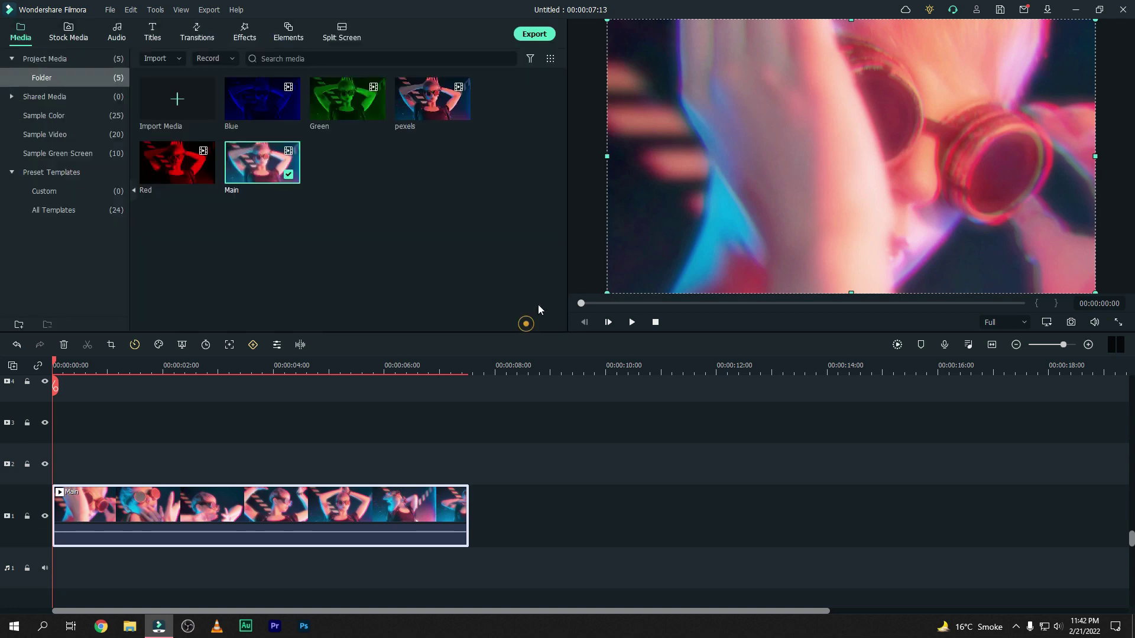
pyautogui.click(631, 323)
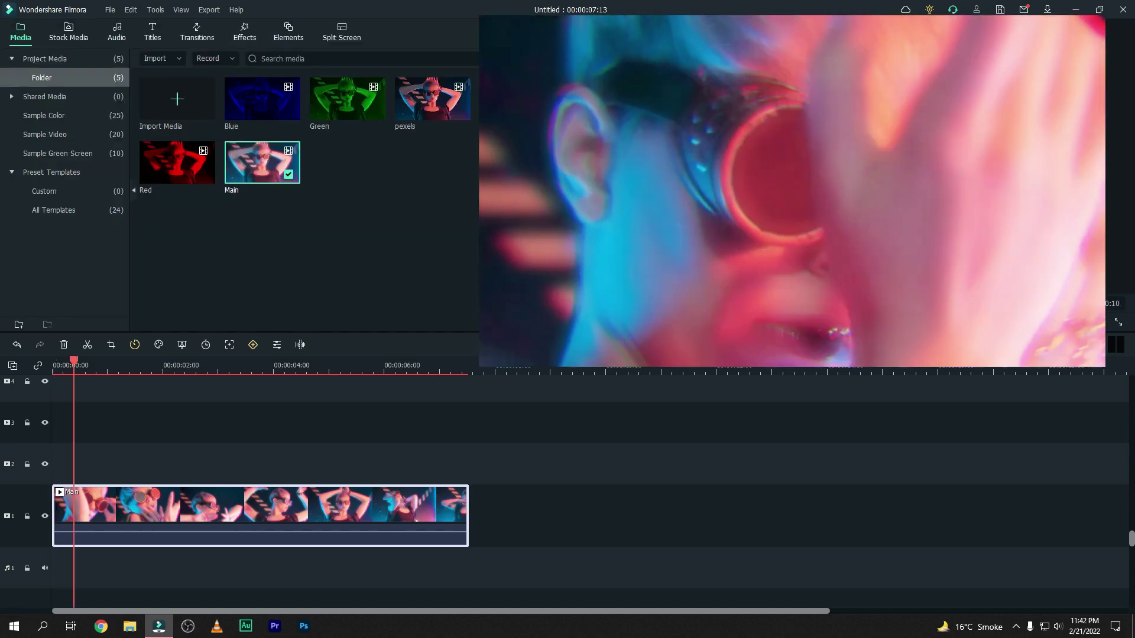